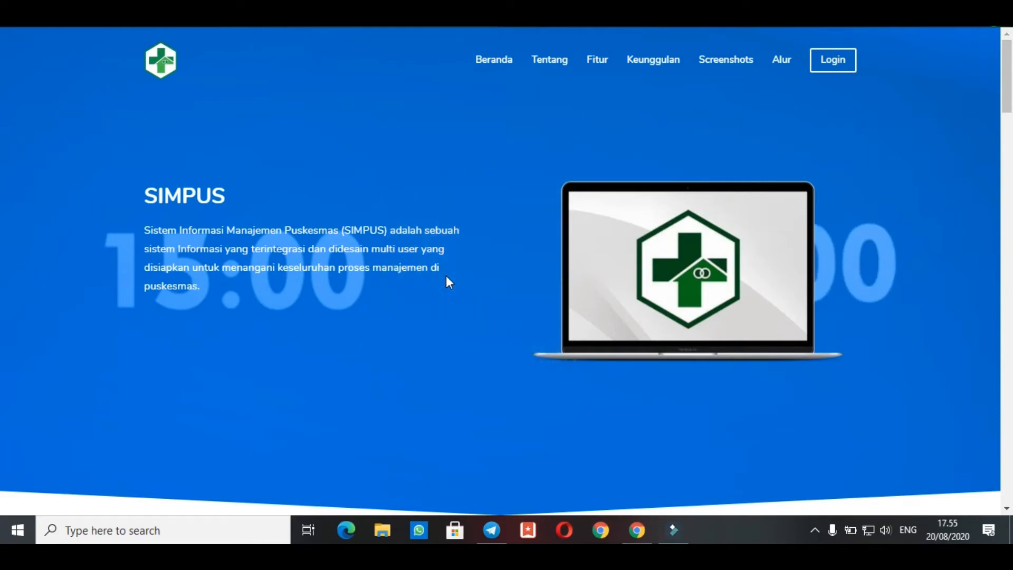
Look over the SIMPUS introduction at the start of the landing page
scroll(445, 276, "down", 6)
scroll(446, 280, "up", 1)
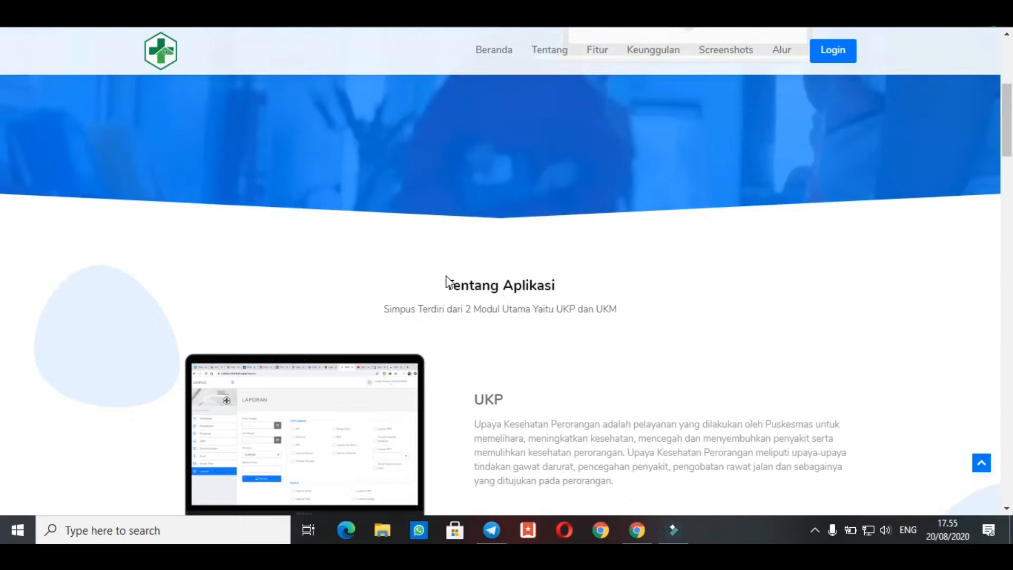
scroll(446, 276, "up", 5)
scroll(445, 276, "down", 4)
scroll(446, 276, "up", 4)
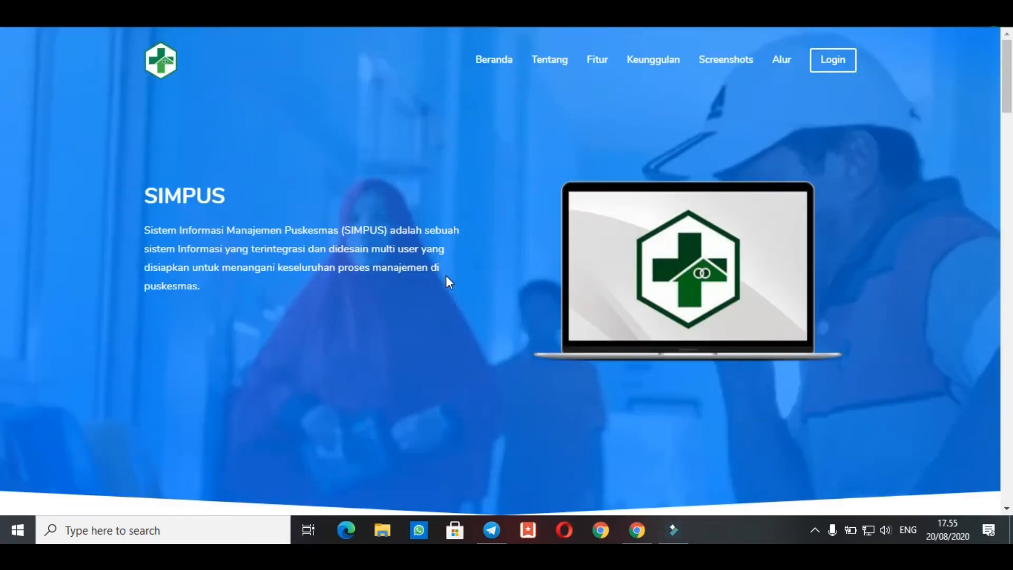
scroll(446, 276, "down", 3)
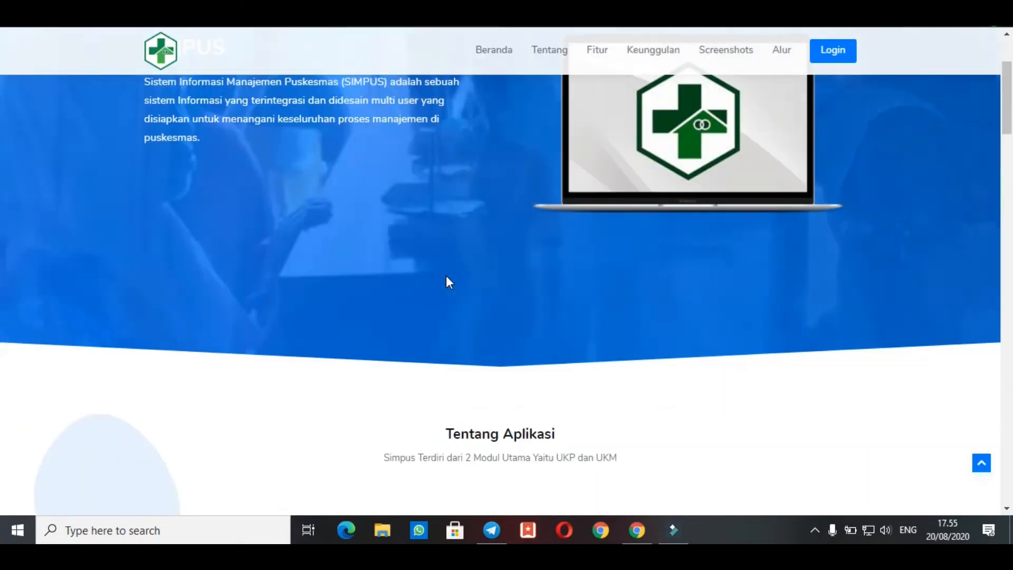
scroll(446, 277, "up", 1)
scroll(446, 277, "down", 5)
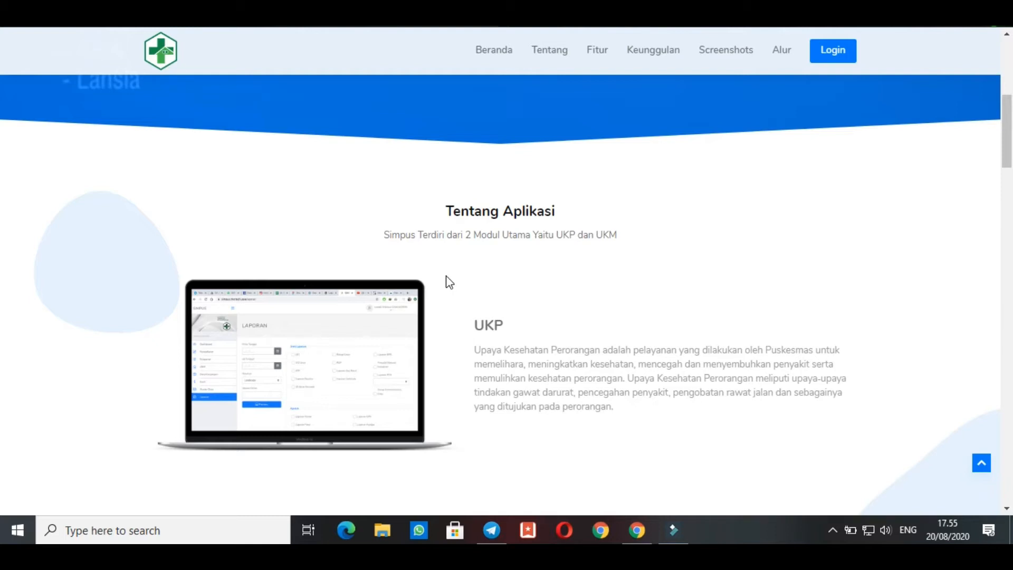
Review the UKP and UKM module descriptions in the Tentang Aplikasi section, highlighting each module heading
scroll(447, 282, "down", 5)
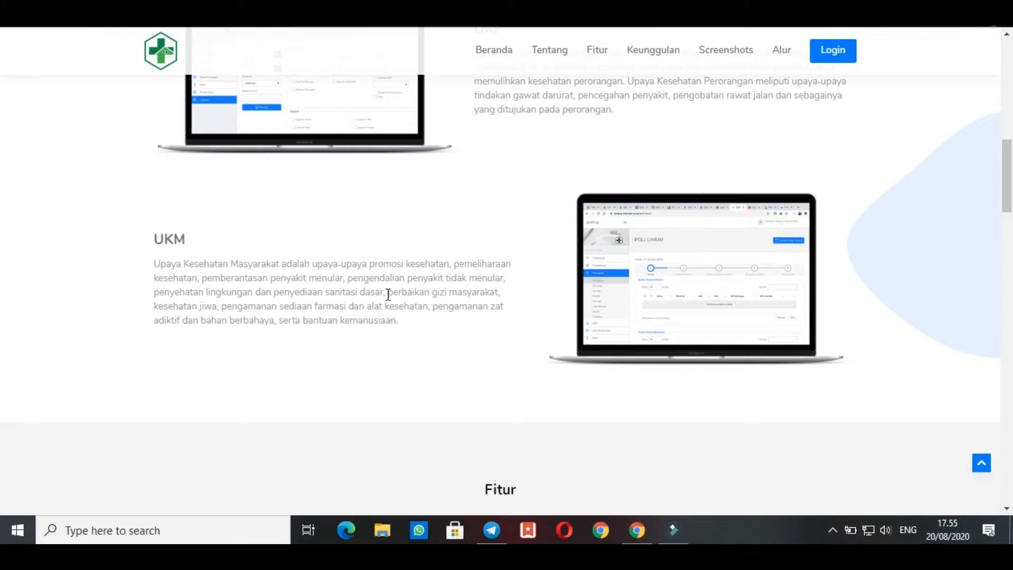
scroll(387, 295, "up", 5)
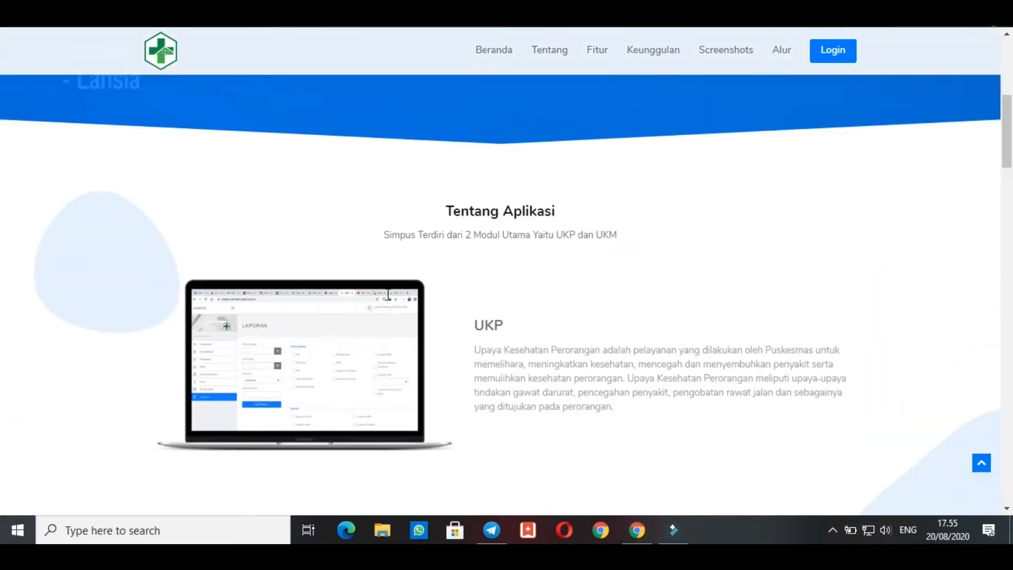
double_click(484, 327)
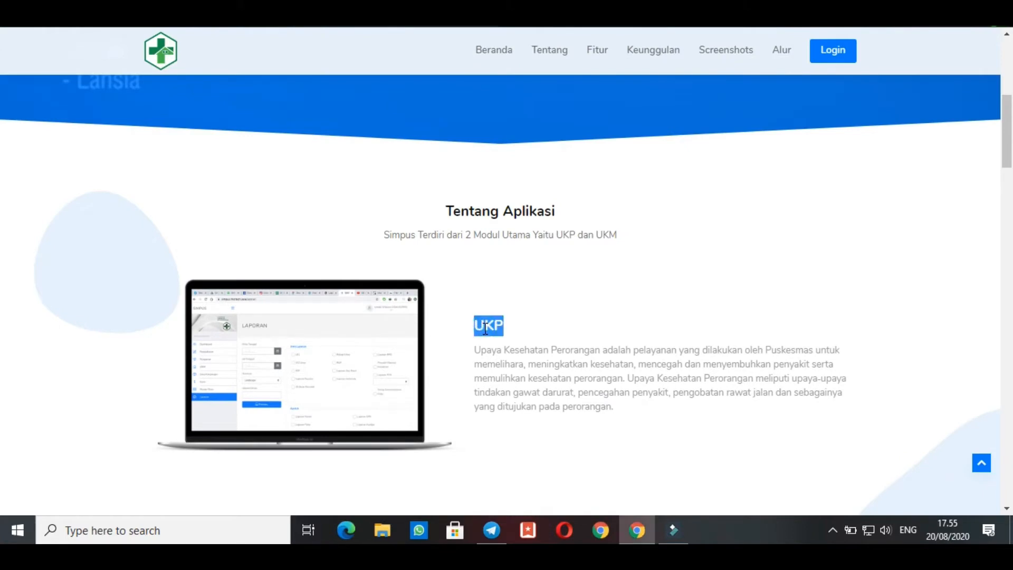
scroll(486, 329, "down", 3)
scroll(485, 329, "down", 3)
double_click(170, 239)
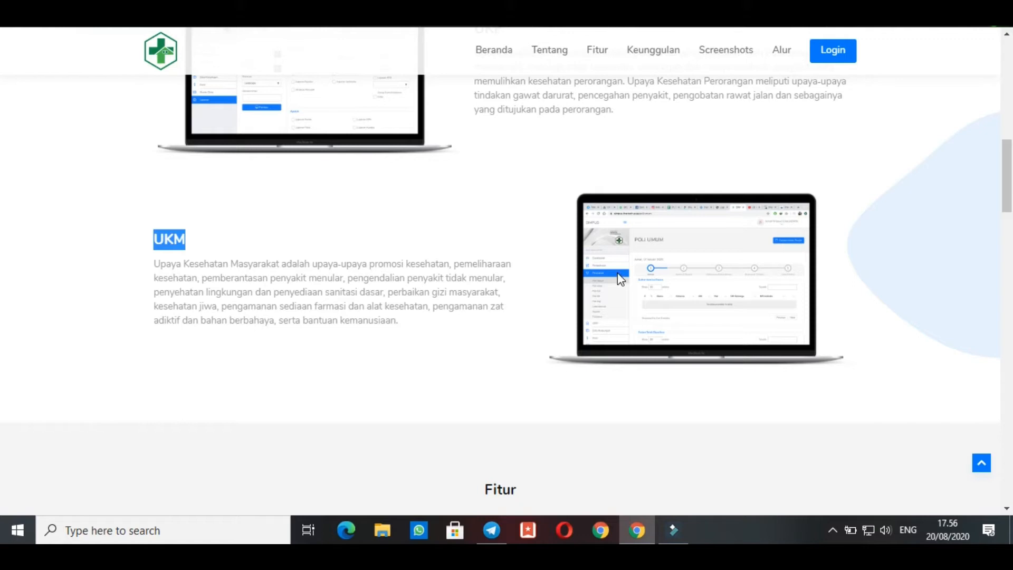
Review the feature cards in the Fitur section and the advantages in the Keunggulan section
scroll(617, 272, "down", 8)
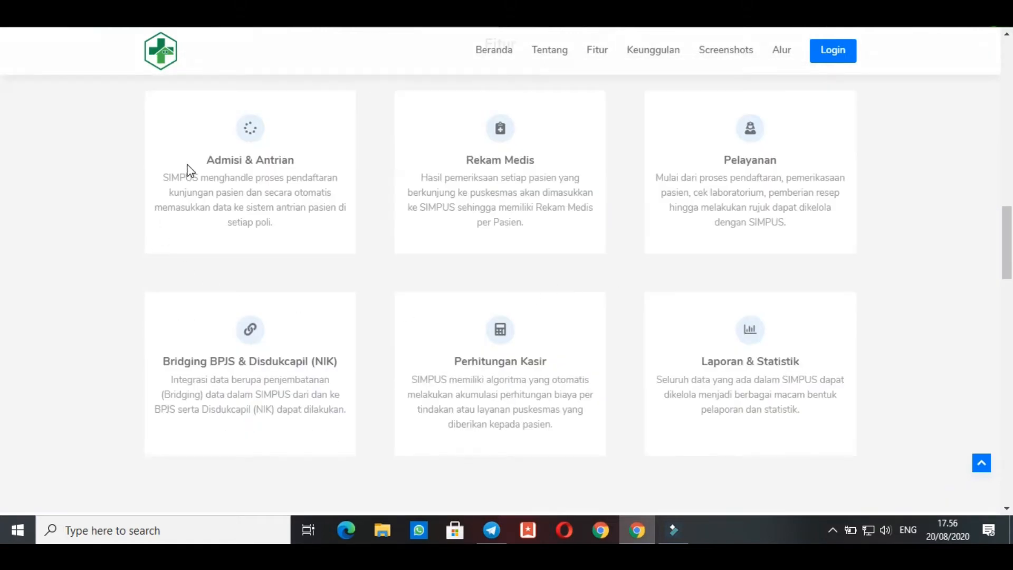
left_click_drag(194, 160, 305, 174)
left_click(483, 173)
scroll(515, 362, "down", 5)
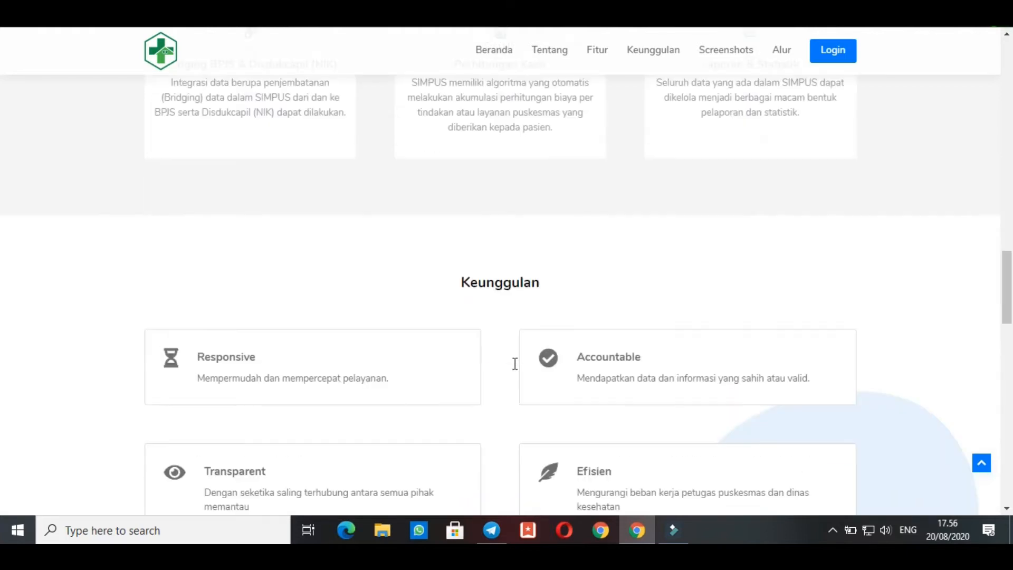
scroll(516, 367, "down", 3)
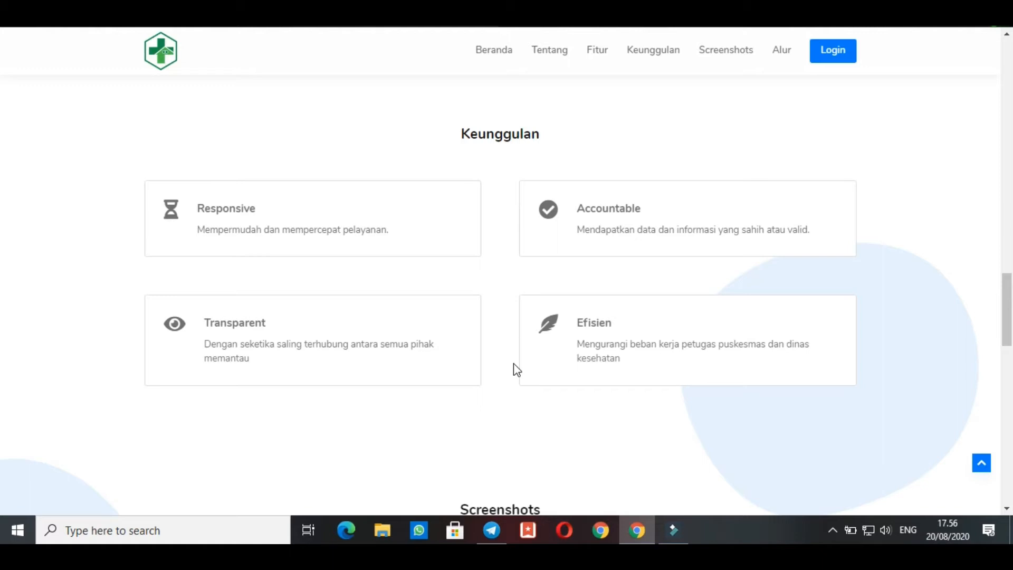
Browse the Screenshots carousel through to its last slide, the Poli Umum page
scroll(516, 369, "down", 7)
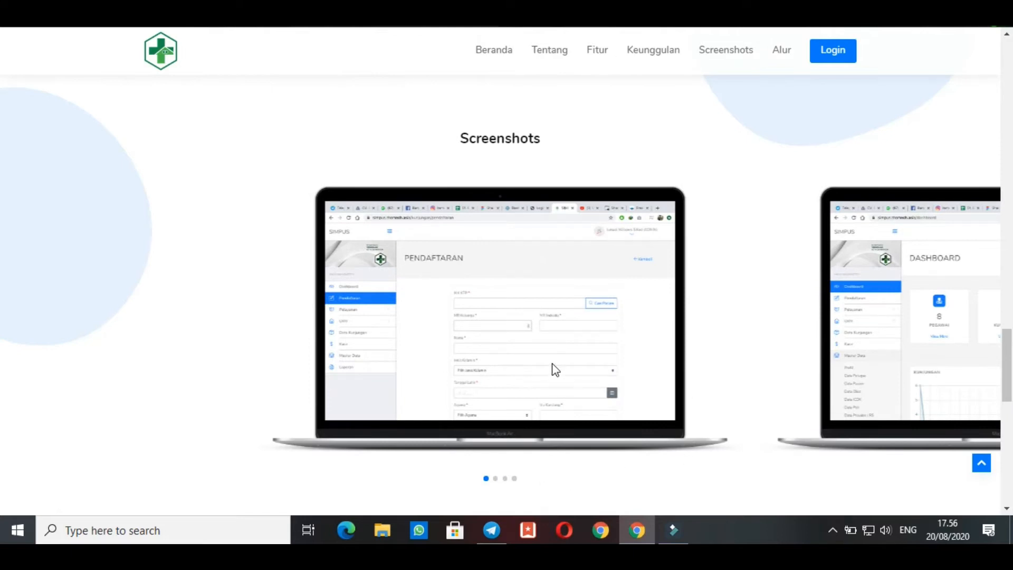
left_click_drag(552, 363, 1, 350)
left_click_drag(529, 359, 153, 340)
left_click_drag(473, 337, 103, 337)
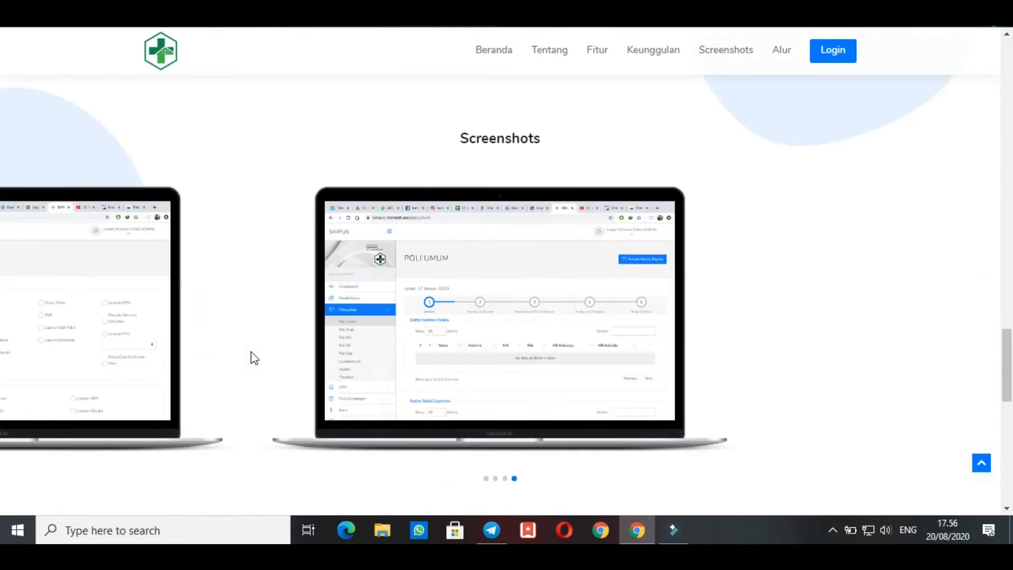
Examine the patient health targets and the outpatient service flowchart in the Alur section
scroll(252, 353, "down", 10)
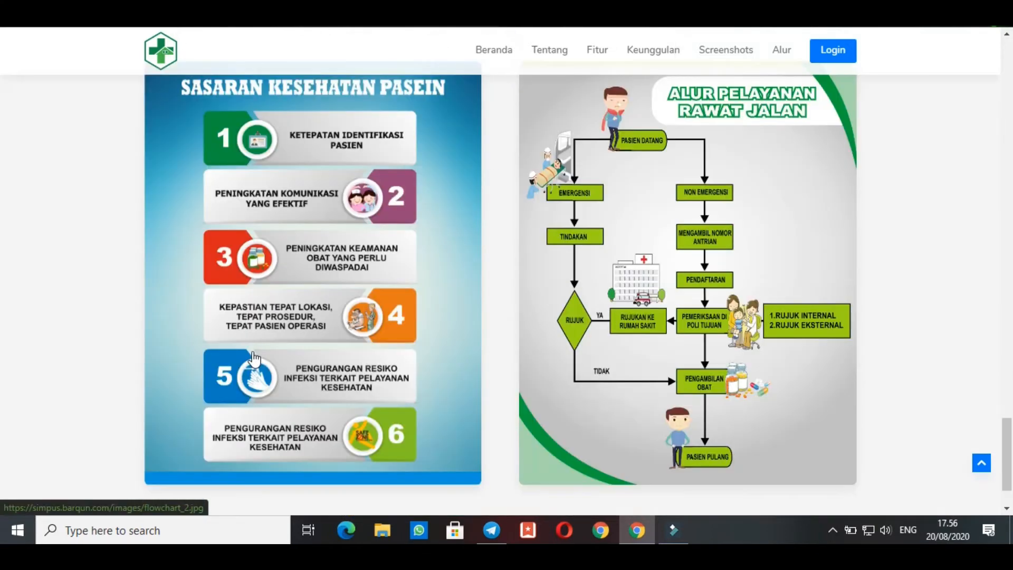
scroll(254, 359, "up", 1)
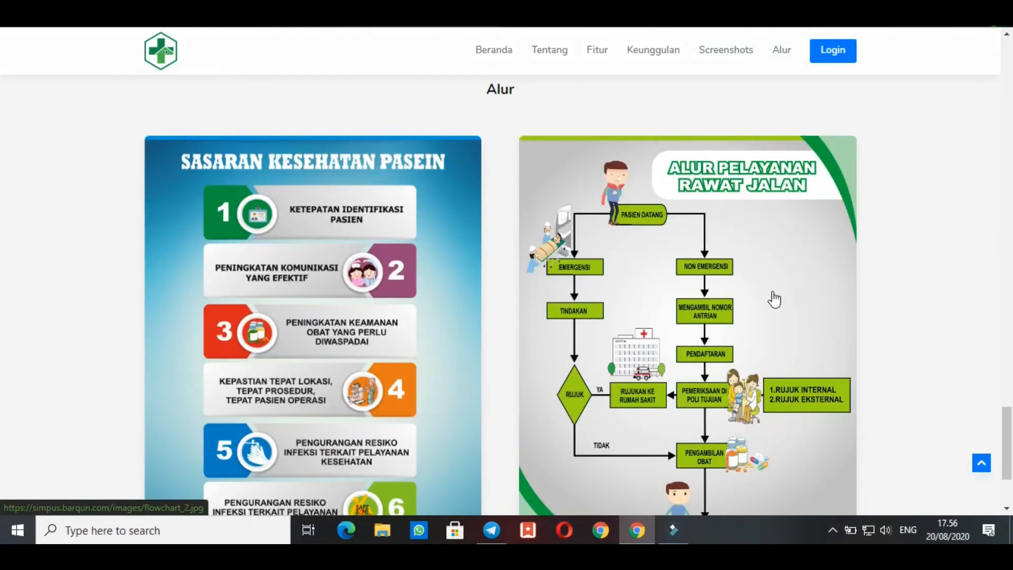
scroll(643, 388, "down", 3)
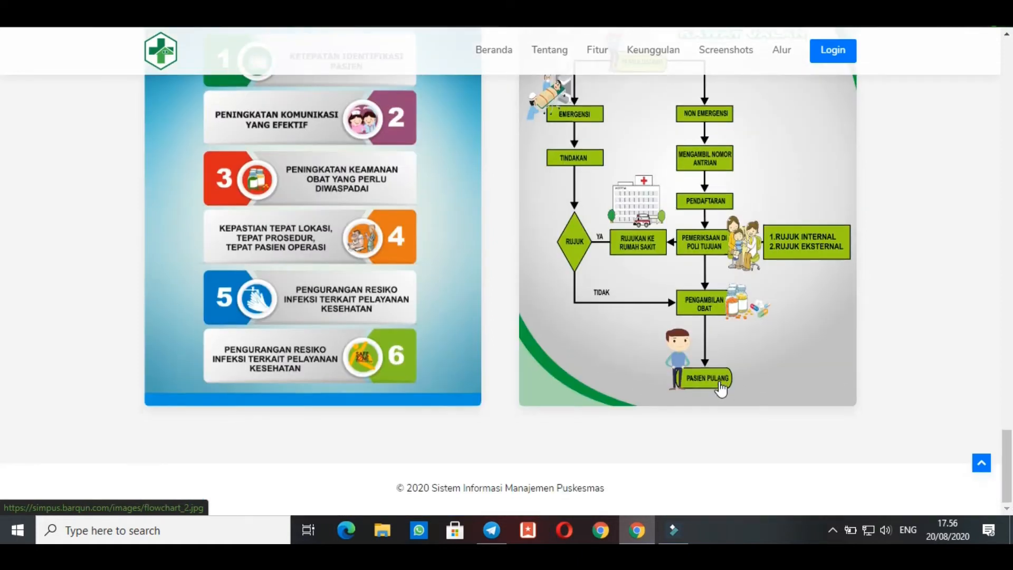
scroll(721, 389, "up", 4)
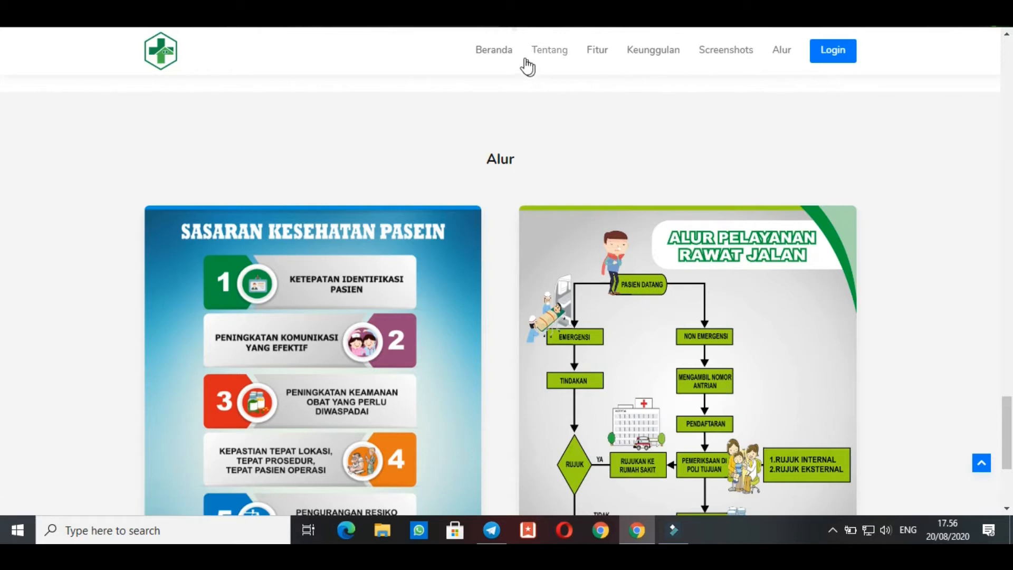
scroll(593, 324, "up", 8)
scroll(593, 321, "up", 1)
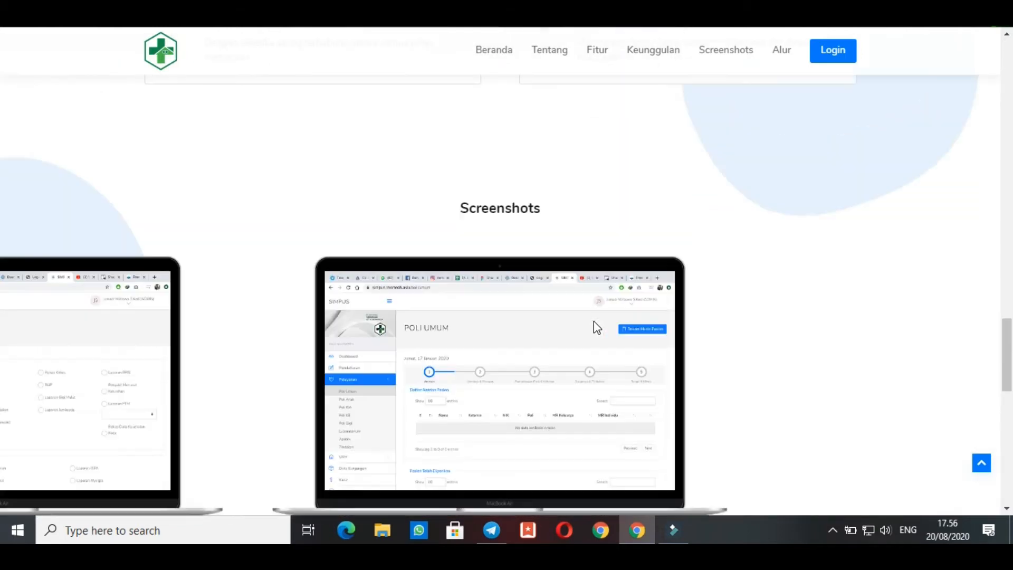
Visit the landing page's Beranda, Tentang, Fitur, Keunggulan, Screenshots and Alur sections in order
left_click(486, 57)
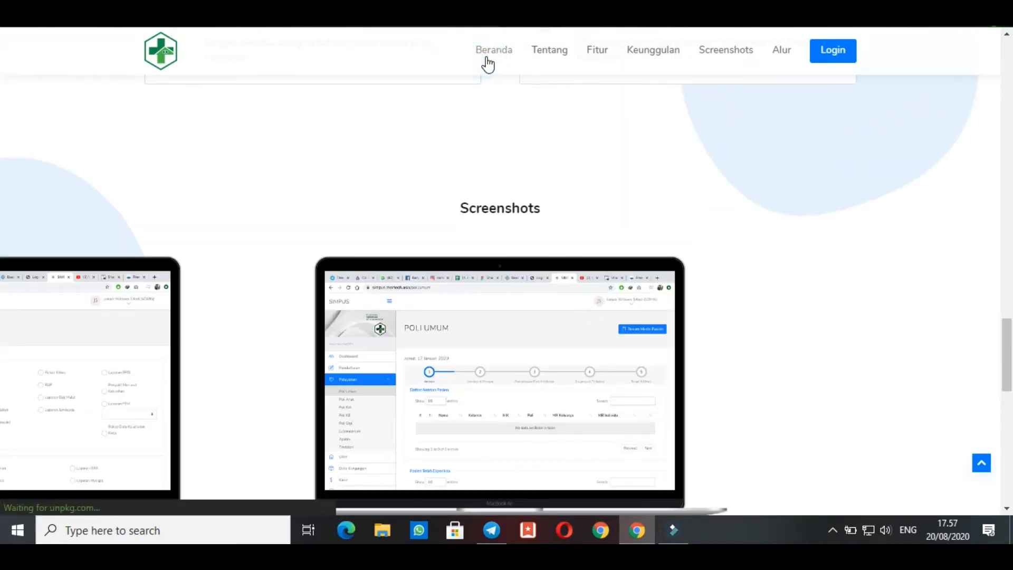
left_click(533, 59)
left_click(595, 56)
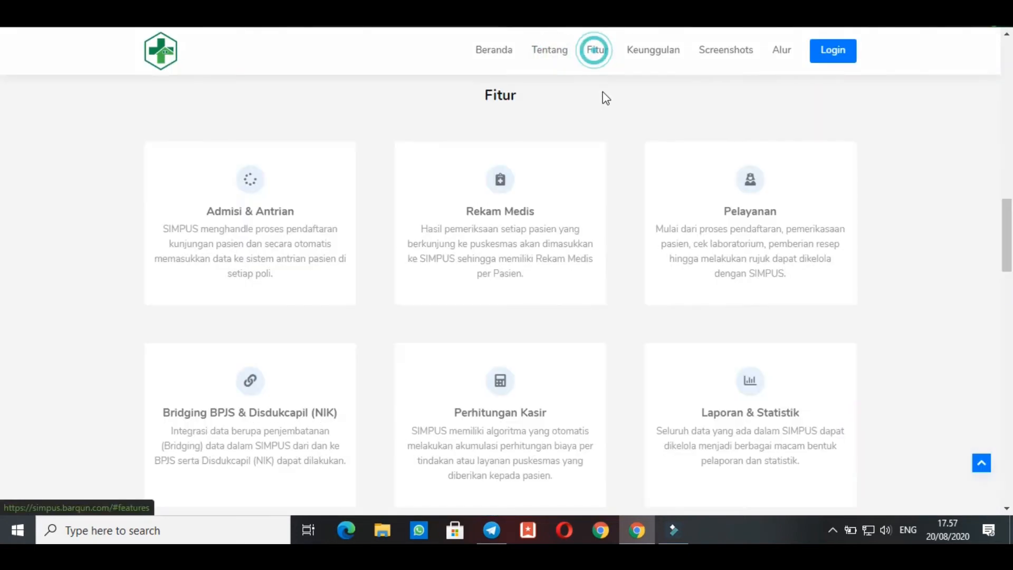
left_click(645, 62)
left_click(730, 57)
left_click(776, 56)
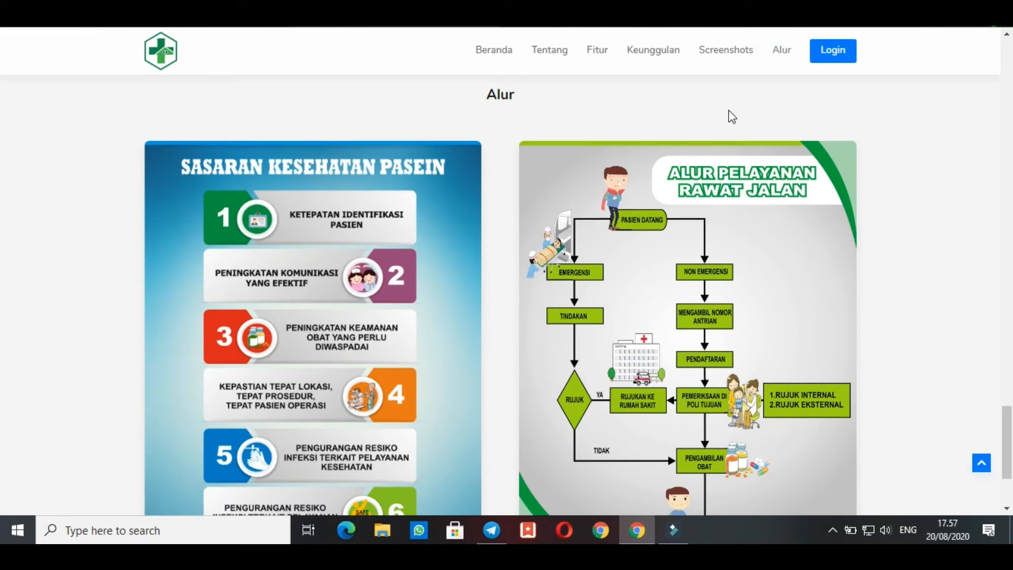
Open the login page and fill in the saved SIMPUS administrator username
left_click(832, 50)
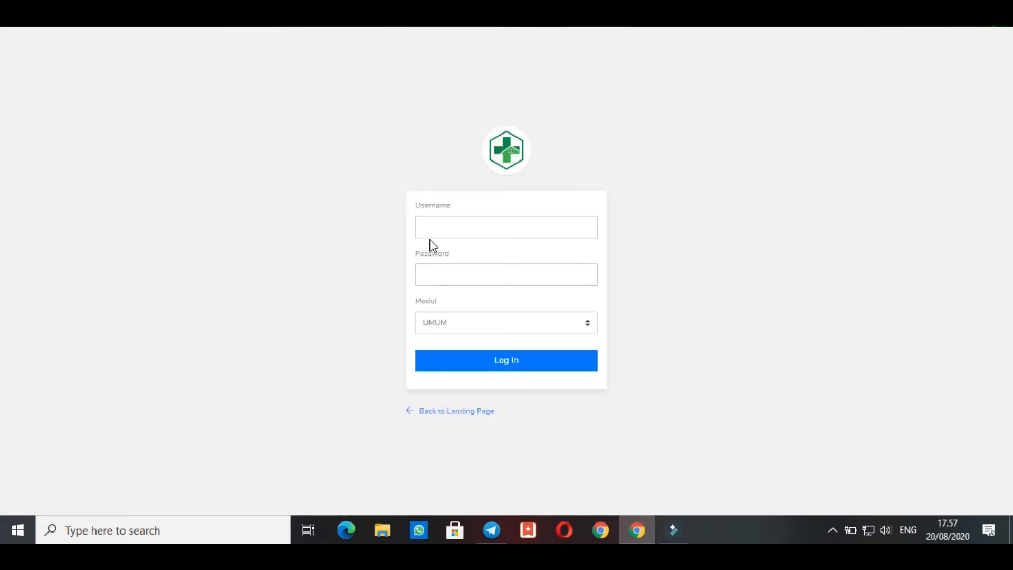
left_click(429, 228)
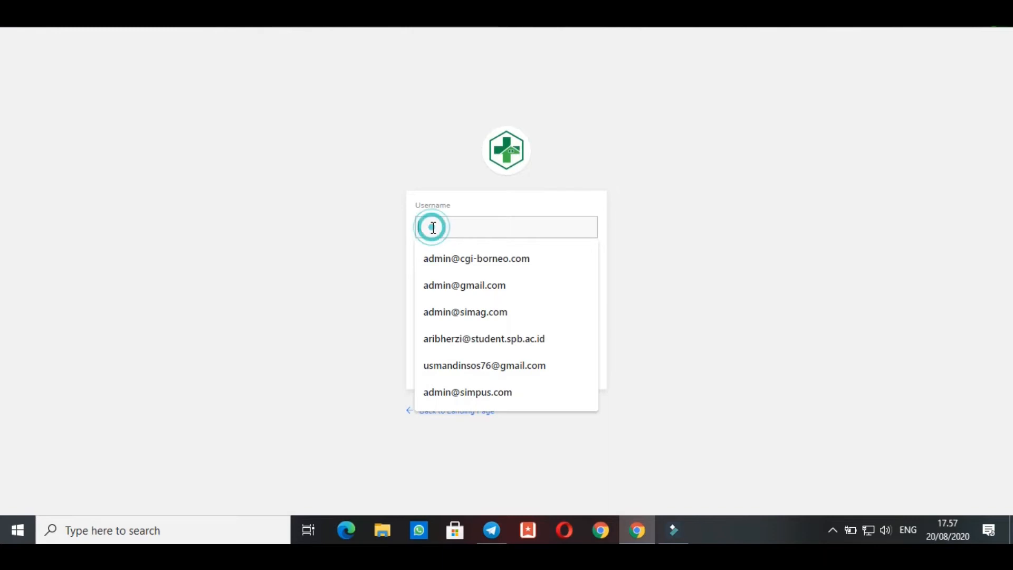
left_click(480, 391)
Enter the account password and log in, dismissing the browser's password warning on the dashboard
left_click(444, 284)
type("ad")
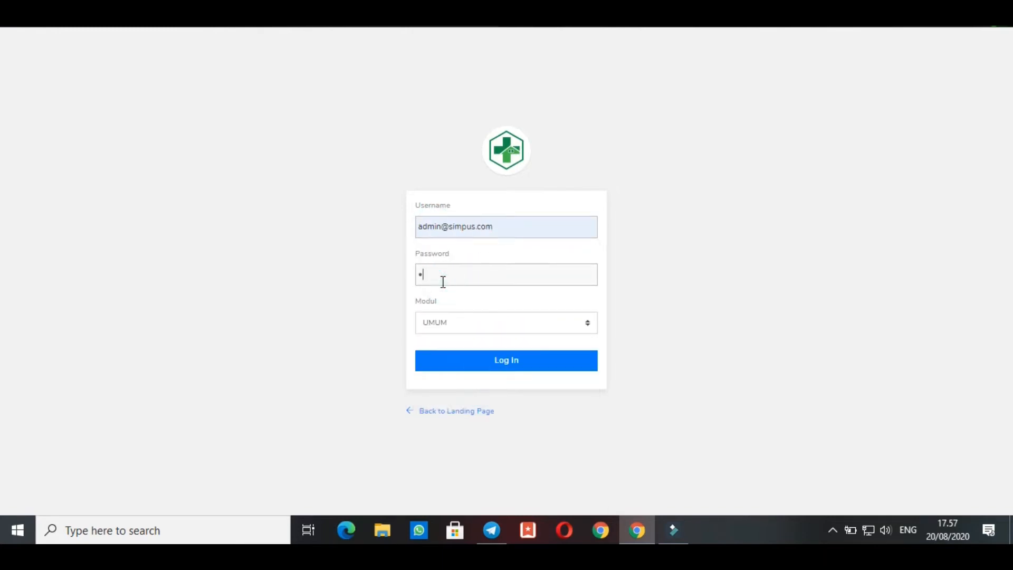
type("min")
key("BackSpace")
key("BackSpace")
key("BackSpace")
key("BackSpace")
type("dmin123")
left_click(477, 369)
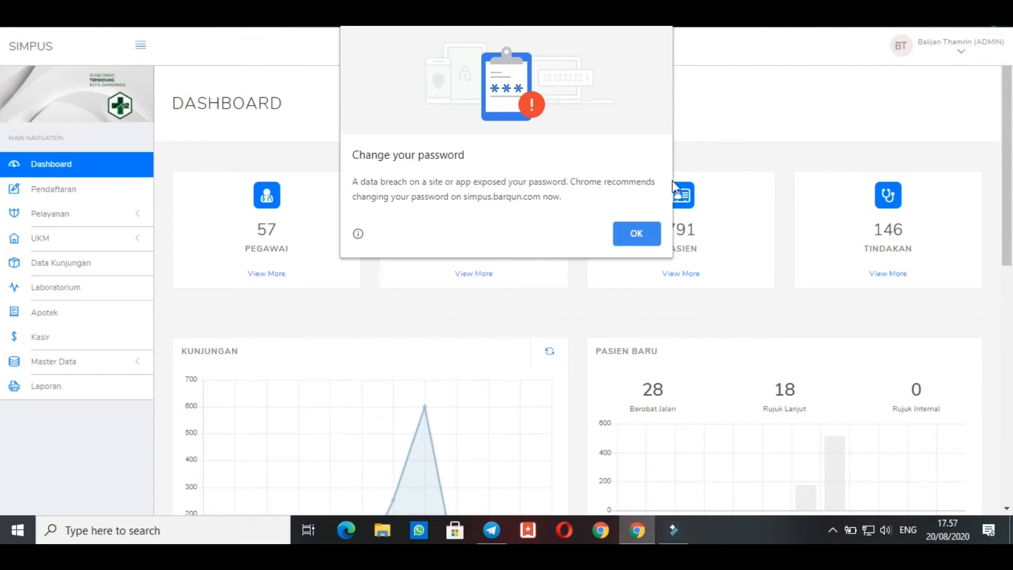
left_click(641, 232)
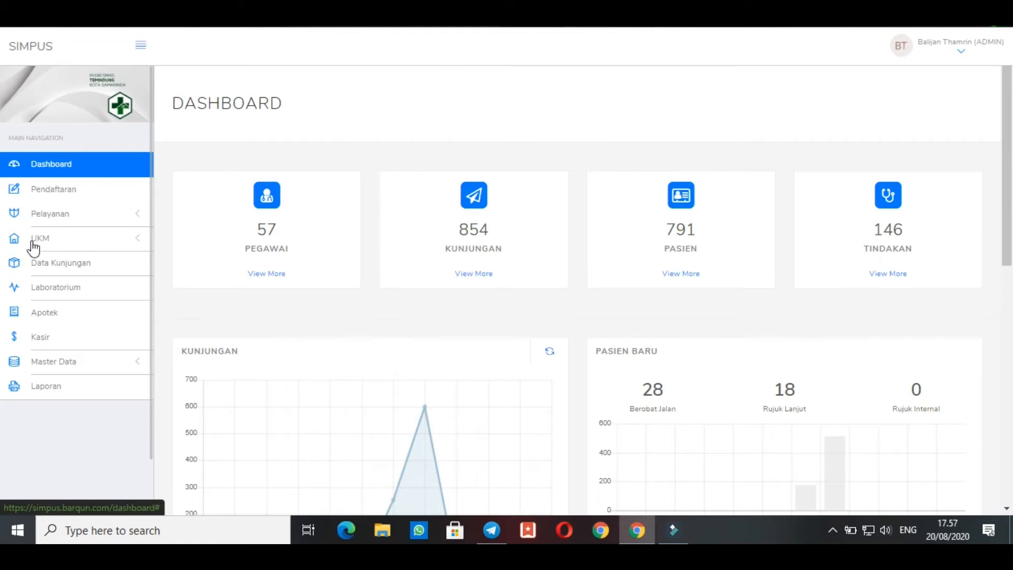
Expand Master Data to look through its entries, and collapse it again
left_click(35, 369)
scroll(35, 369, "down", 1)
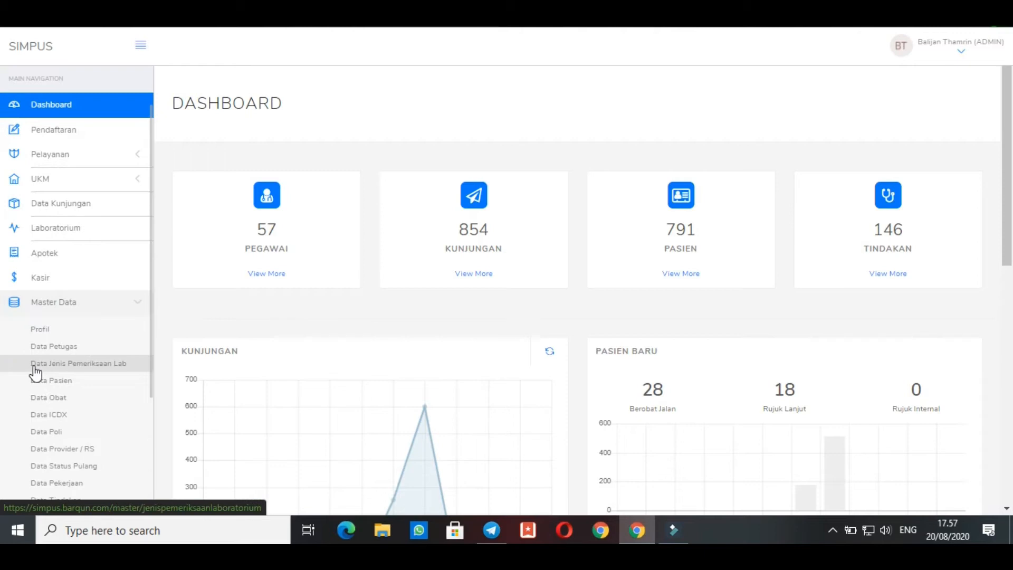
scroll(35, 373, "up", 1)
left_click(35, 369)
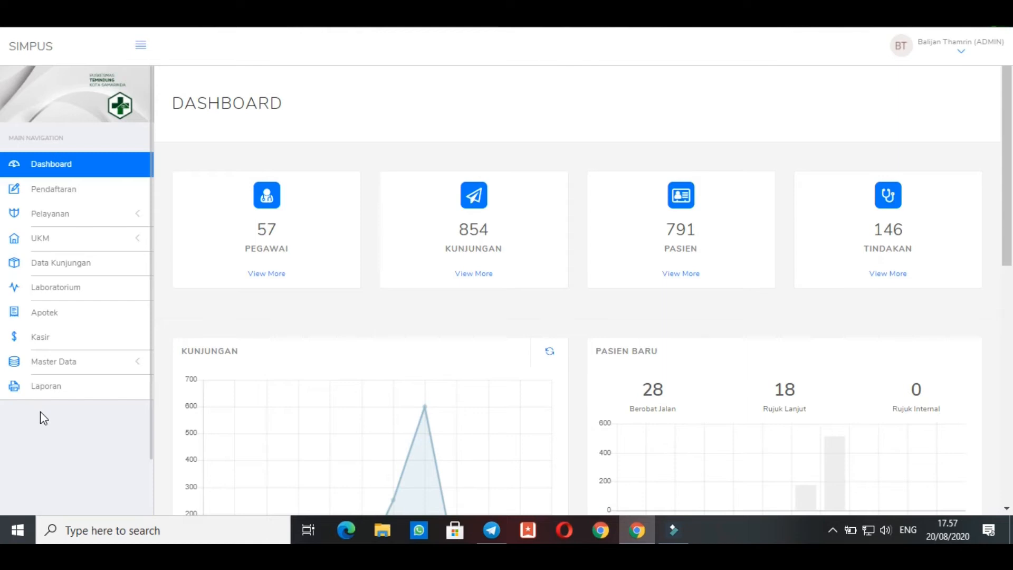
View the Kasir page and look through the complete list of Master Data entries
left_click(41, 348)
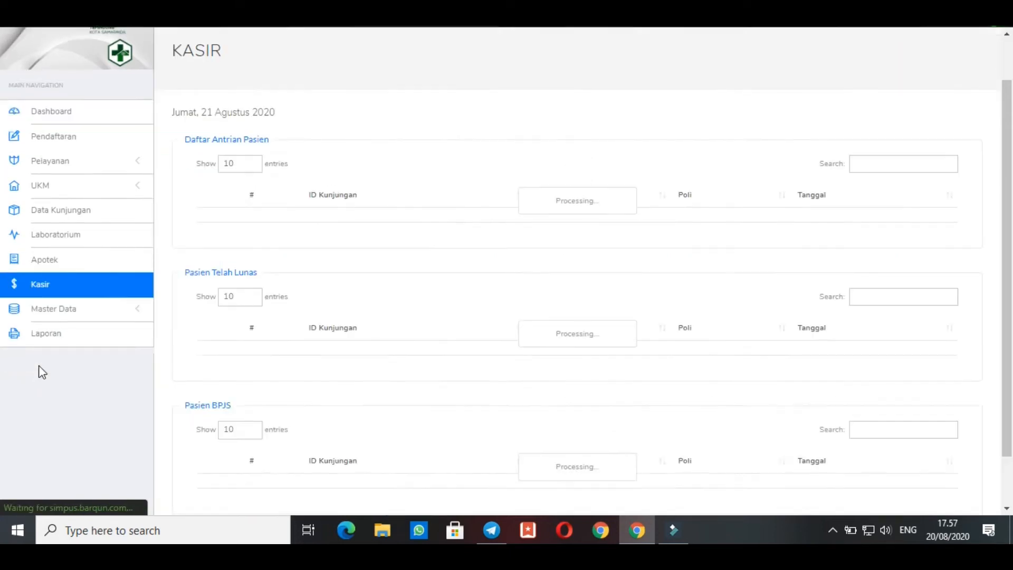
left_click(51, 365)
scroll(63, 445, "down", 5)
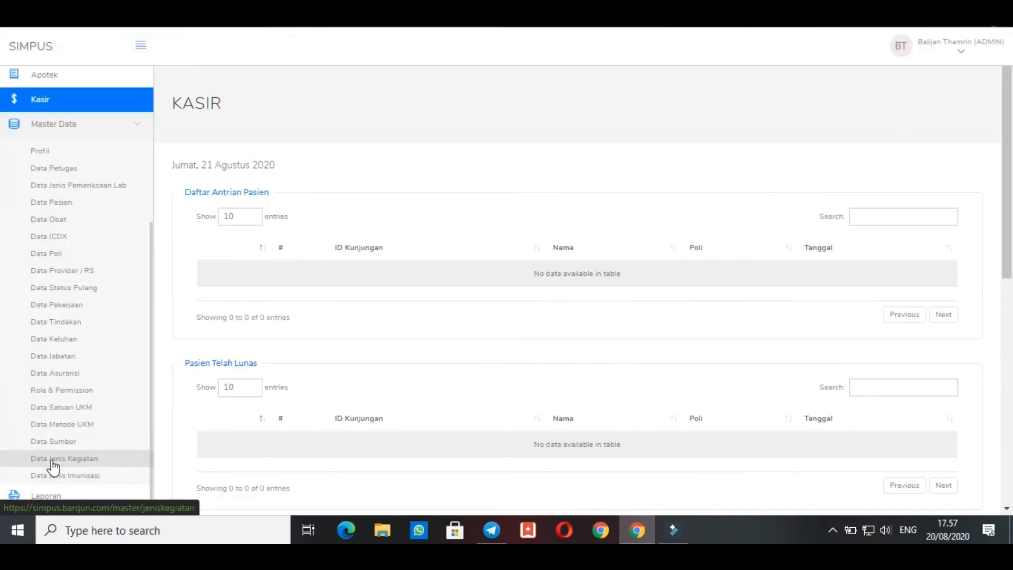
scroll(31, 464, "up", 3)
left_click(33, 308)
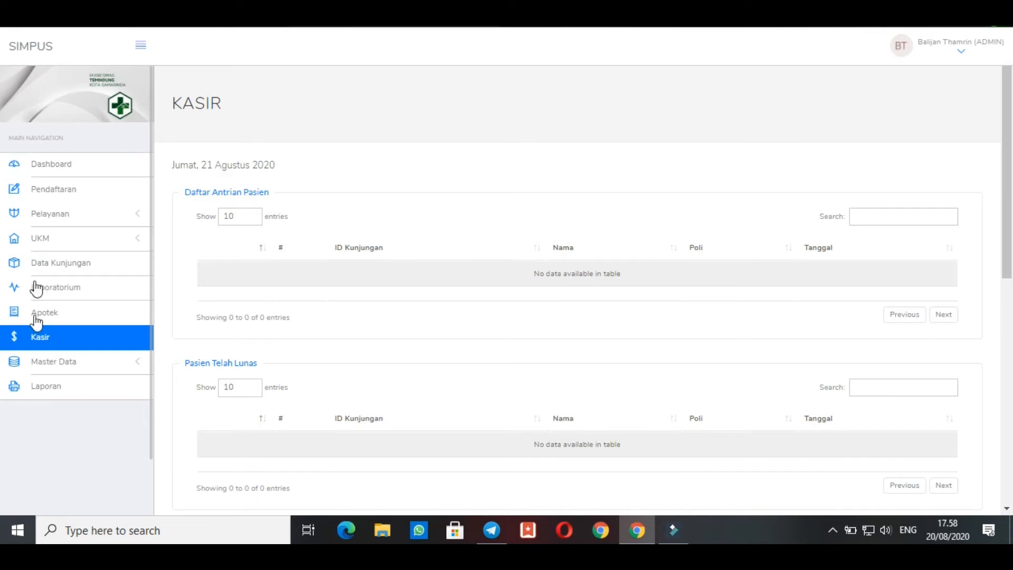
Open the Pendaftaran form, review its patient fields and place the cursor in the NIK KTP field
left_click(46, 197)
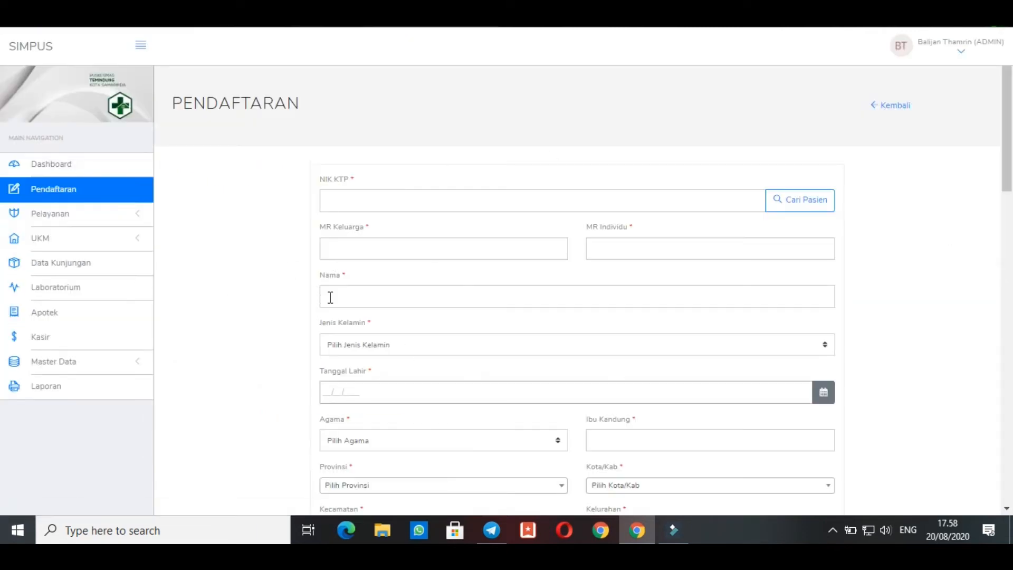
scroll(838, 158, "down", 1)
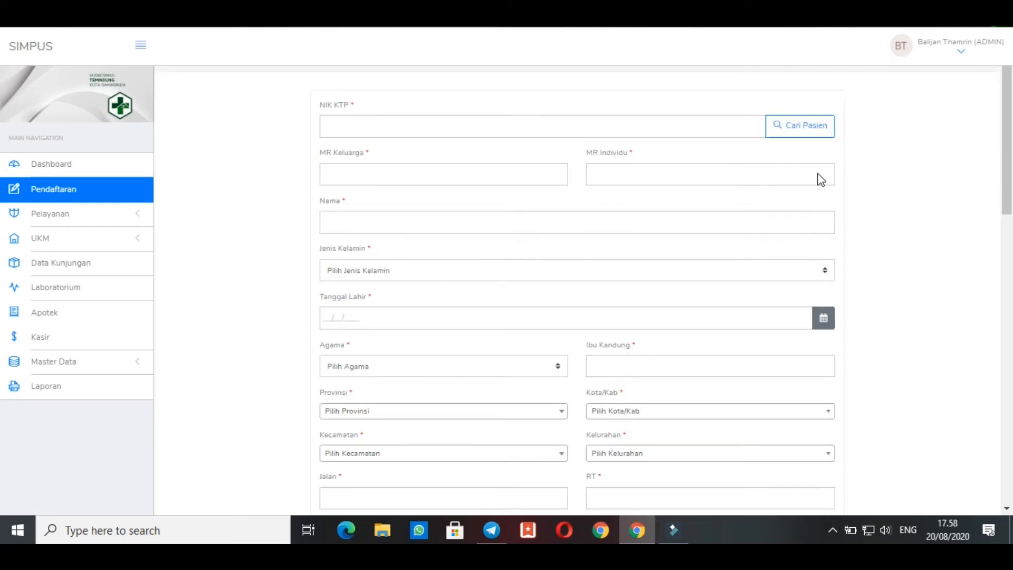
scroll(429, 191, "down", 1)
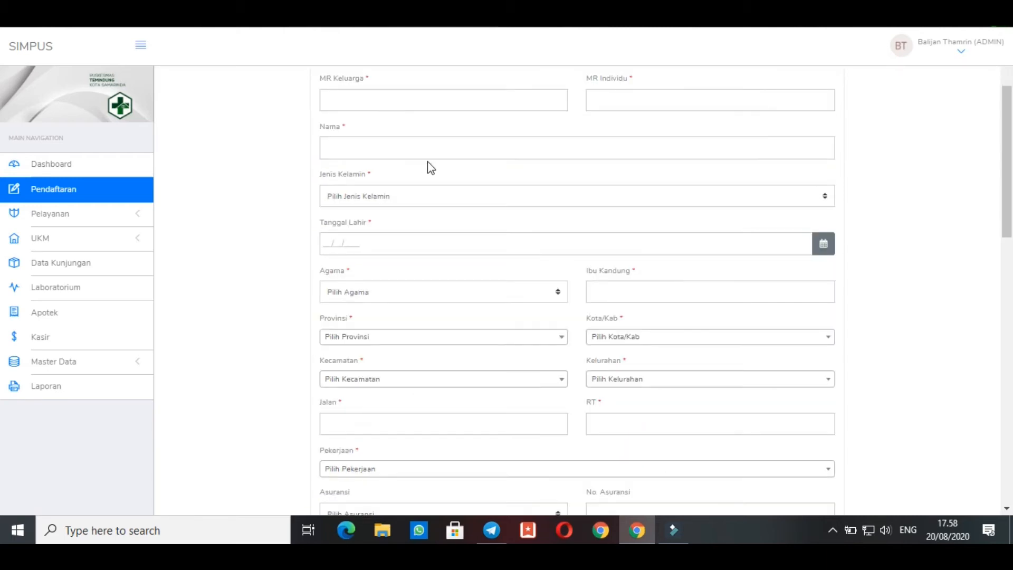
scroll(428, 163, "up", 2)
left_click(378, 202)
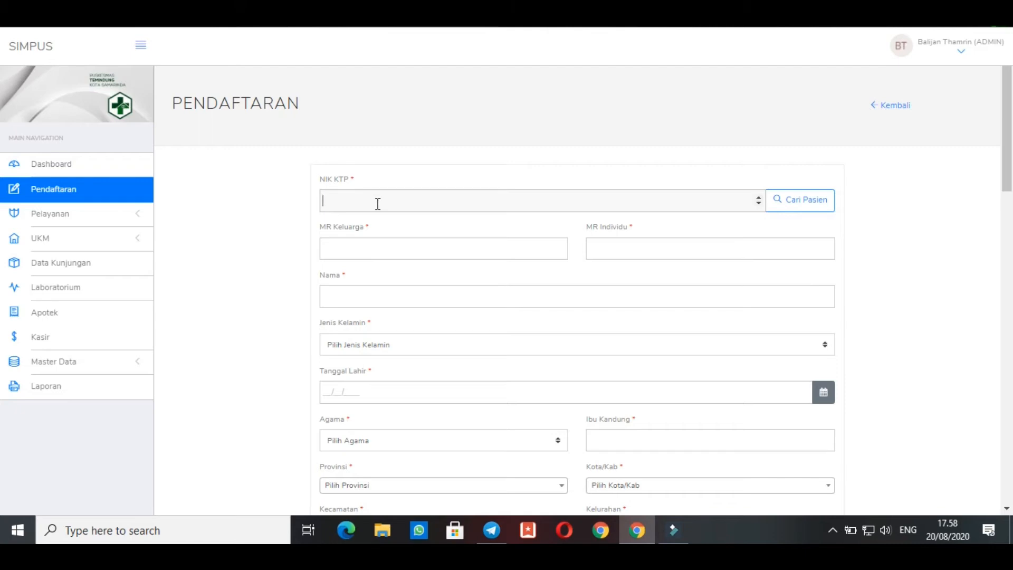
Review the lower fields of the Pendaftaran form and expand Pelayanan to look through its clinic entries
left_click(378, 201)
scroll(448, 489, "down", 7)
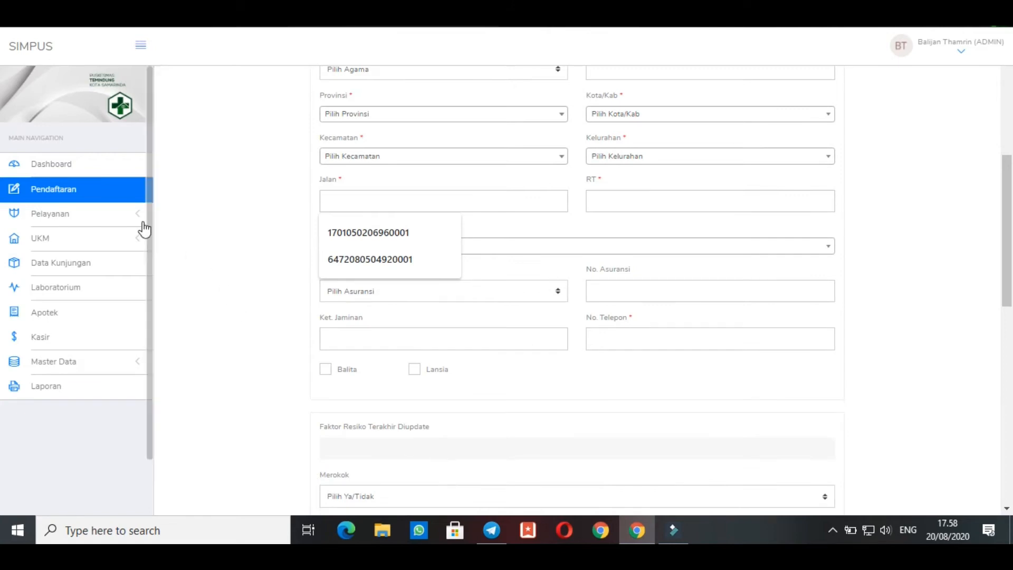
left_click(119, 226)
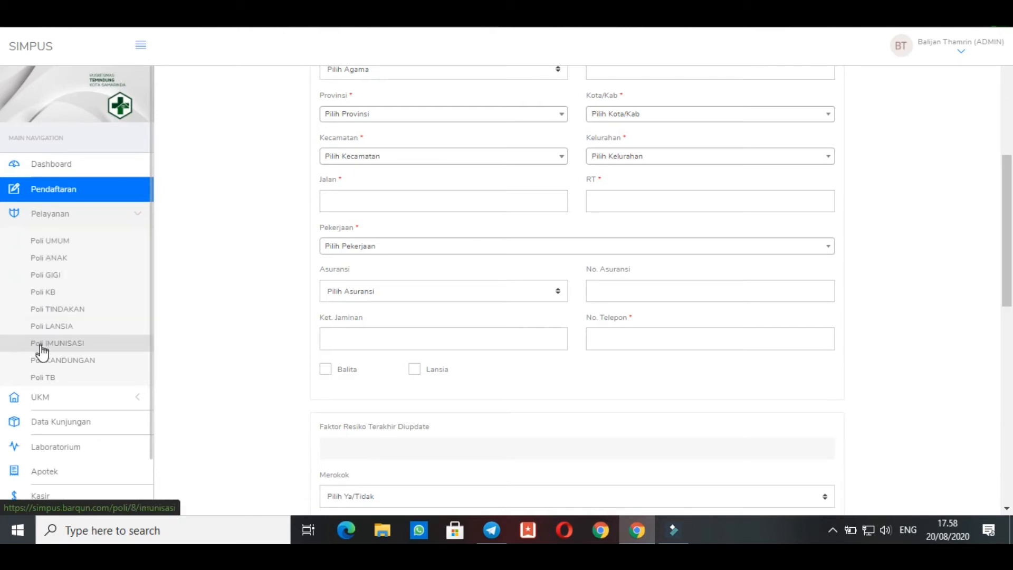
scroll(45, 396, "down", 1)
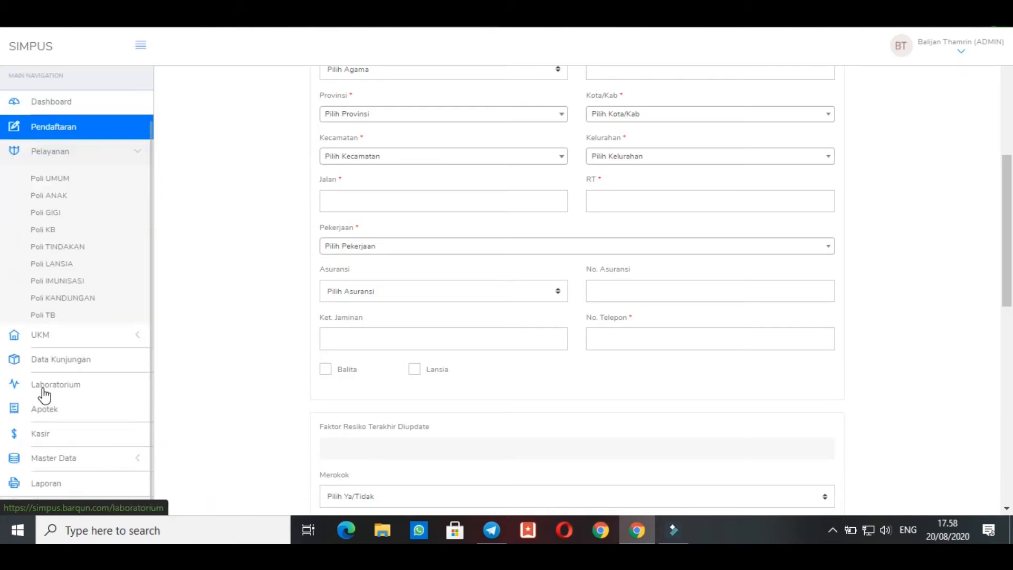
Expand Master Data, look through its entries down to Data Jenis Imunisasi, and collapse it again
left_click(68, 465)
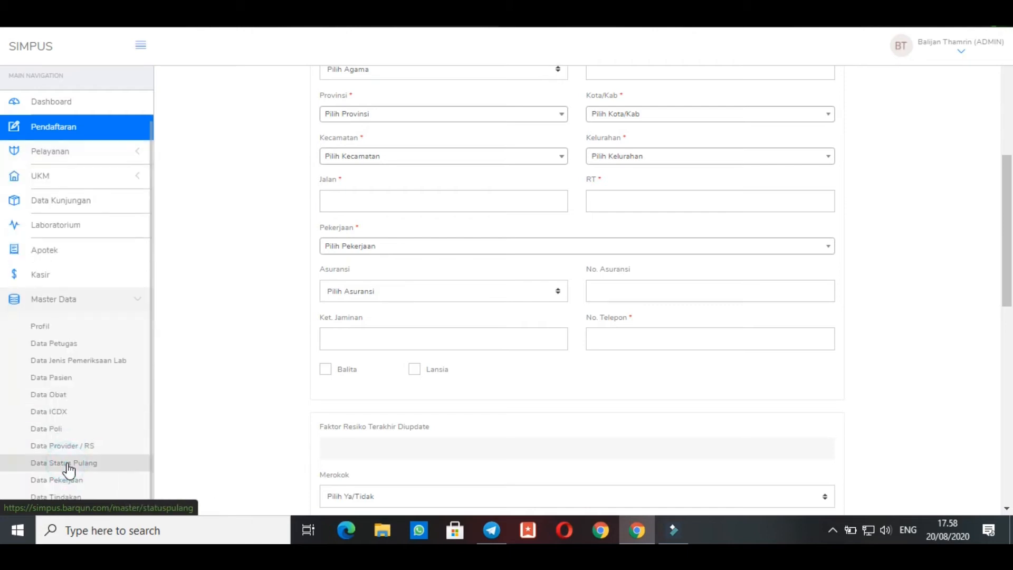
scroll(67, 465, "down", 2)
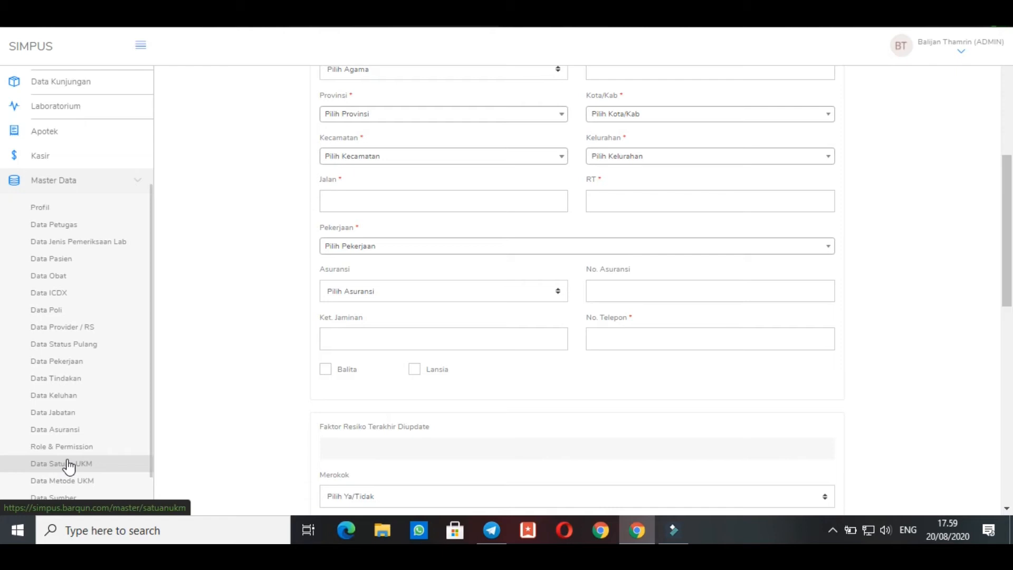
scroll(68, 466, "down", 1)
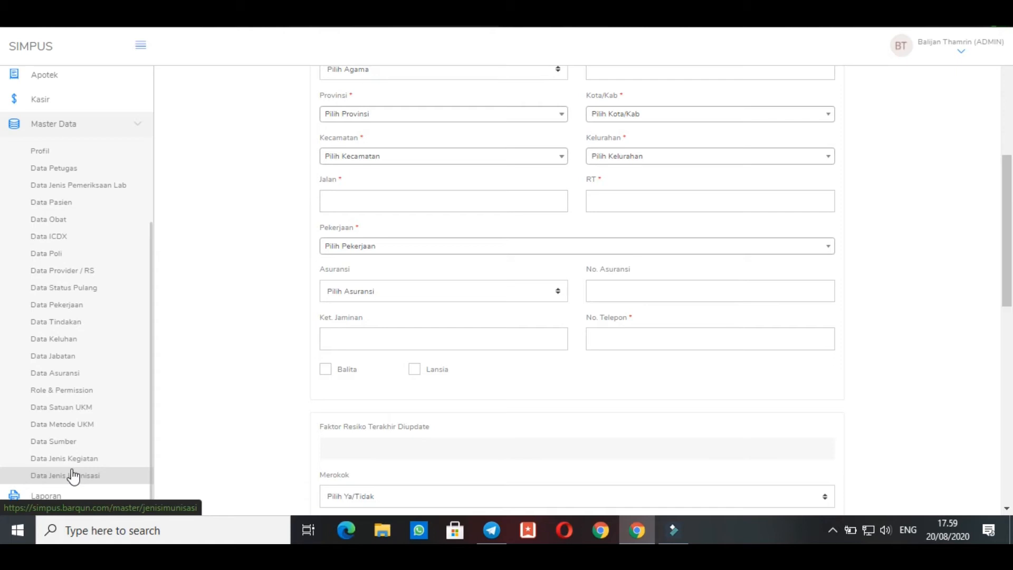
scroll(73, 475, "up", 3)
left_click(84, 300)
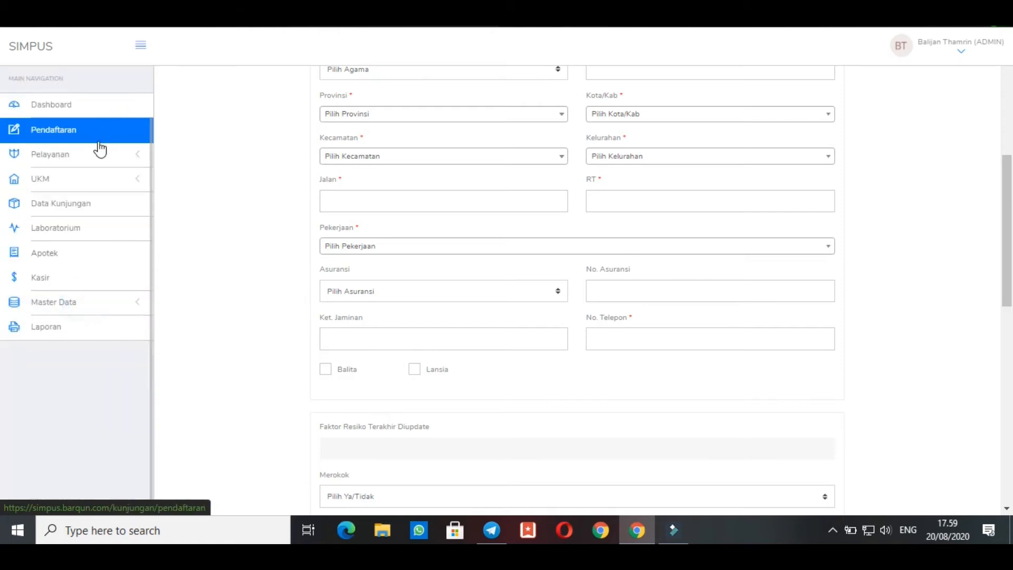
Open Data Poli from Master Data and review the clinics listed under FKTP
left_click(42, 312)
scroll(67, 406, "down", 1)
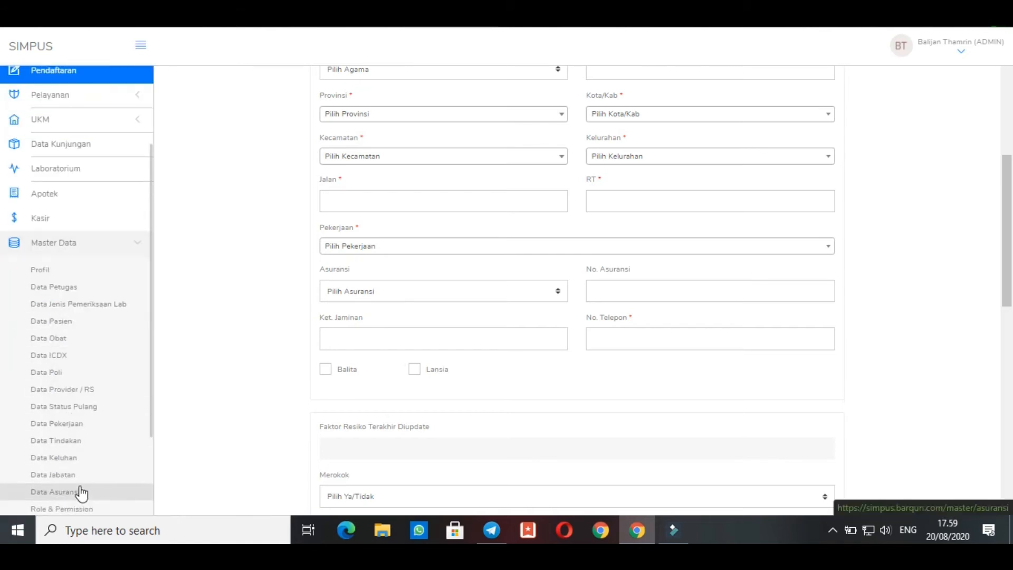
left_click(59, 375)
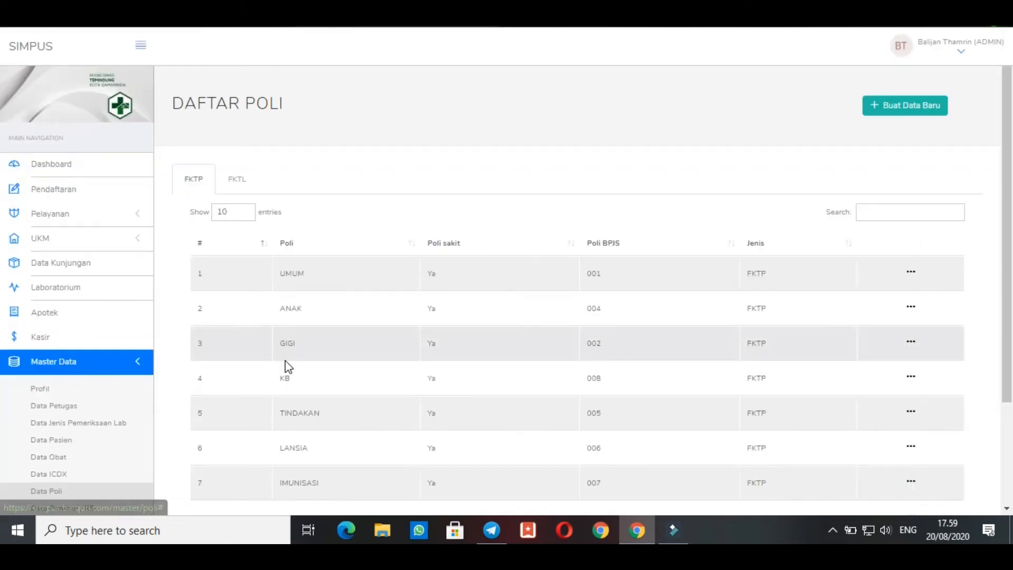
scroll(288, 364, "down", 3)
scroll(267, 344, "up", 2)
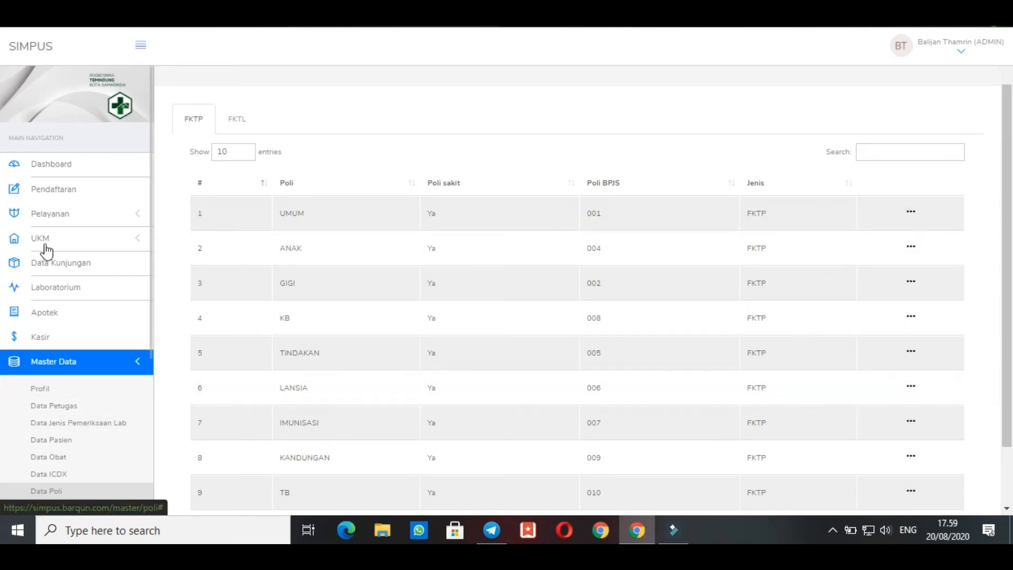
Look through the clinic entries under Pelayanan and the programme entries under UKM, leaving Master Data and UKM collapsed
left_click(57, 223)
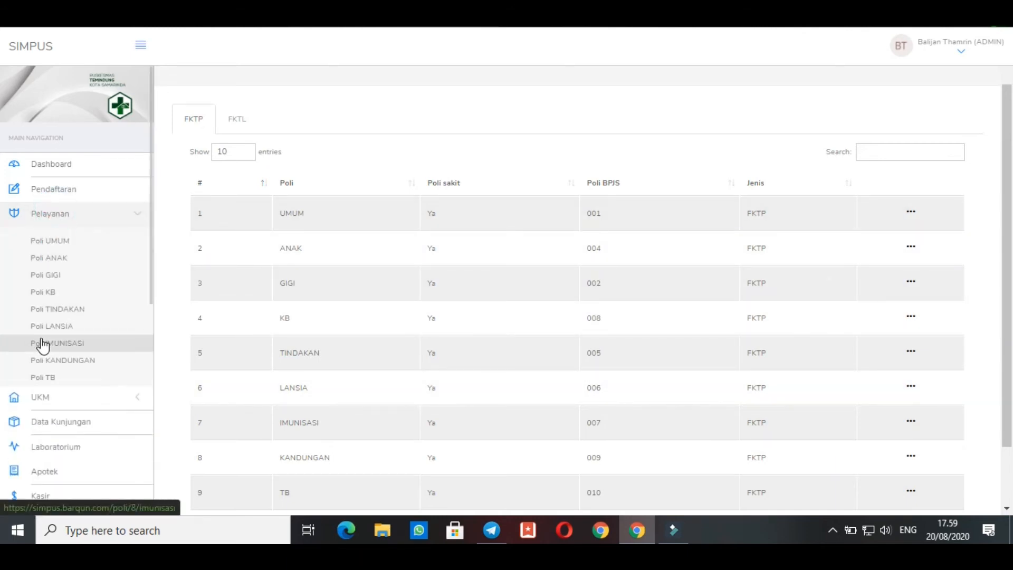
scroll(42, 349, "down", 1)
scroll(44, 364, "down", 1)
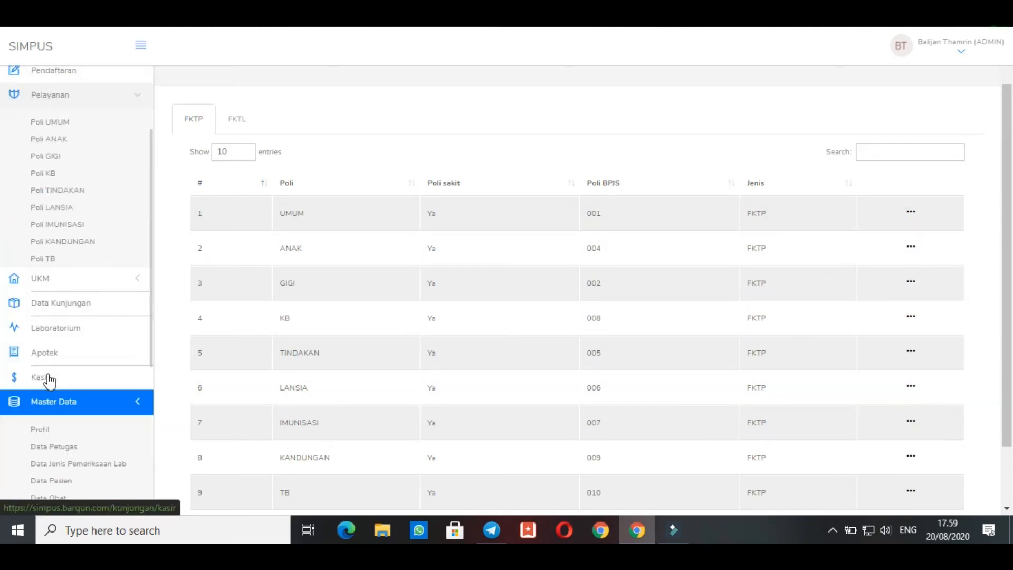
left_click(56, 412)
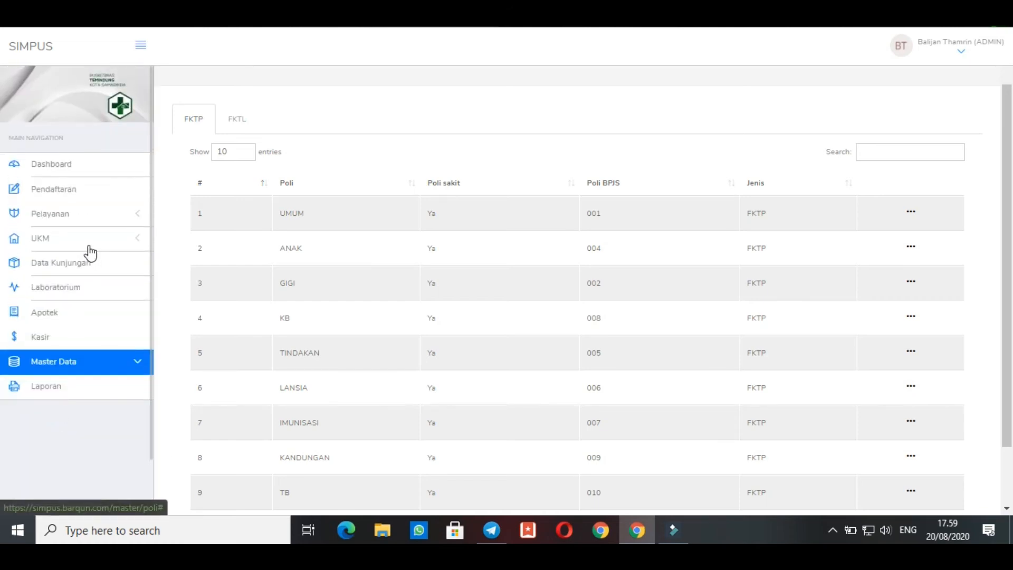
left_click(89, 244)
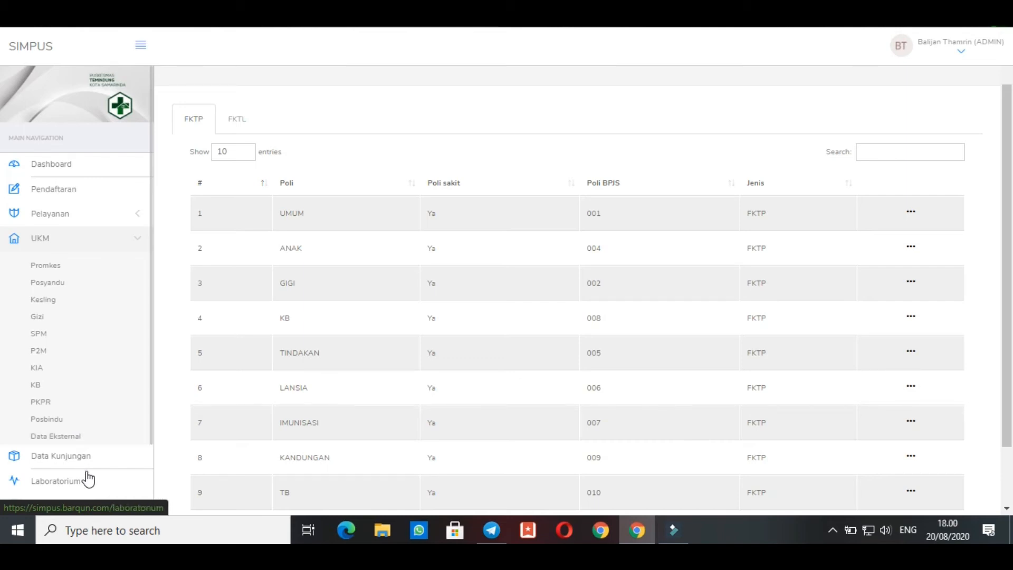
left_click(33, 245)
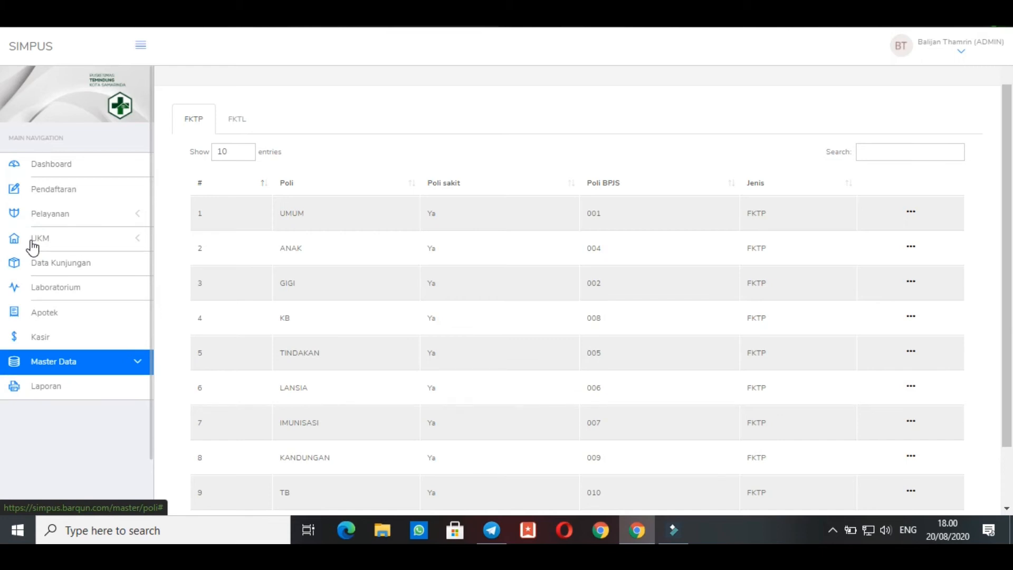
Open the Laboratorium page and review its patient queue and list of examined patients
left_click(42, 264)
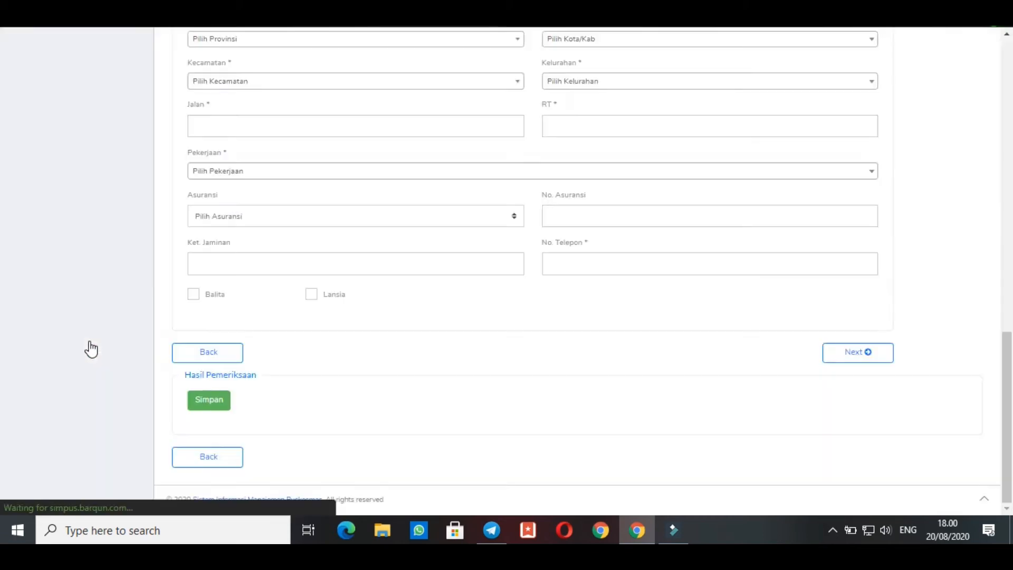
scroll(474, 327, "down", 2)
scroll(464, 333, "up", 3)
scroll(469, 333, "down", 2)
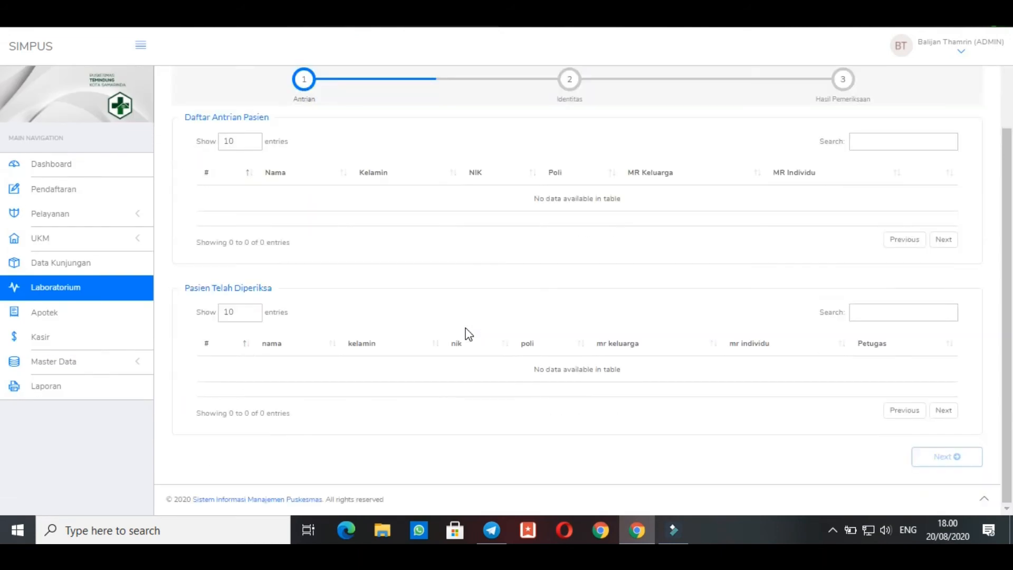
scroll(468, 333, "up", 1)
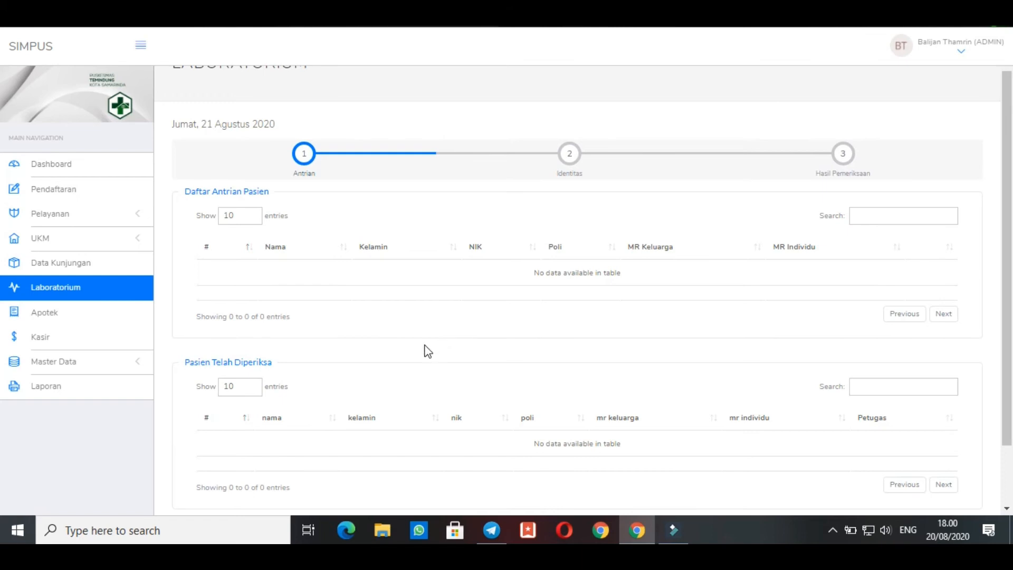
scroll(428, 352, "up", 1)
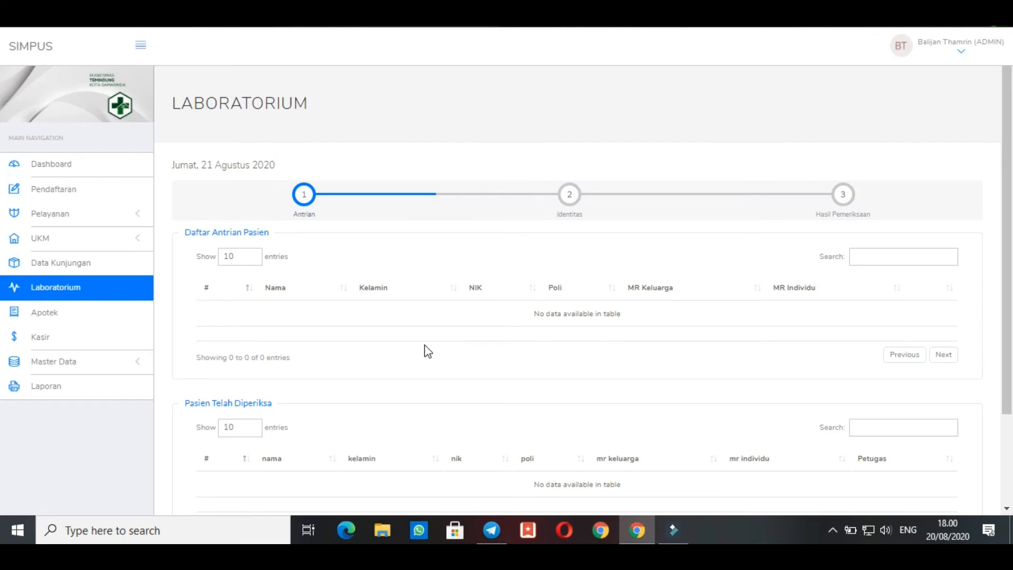
View the patient queue on the Apotek page and the payment lists on the Kasir page
left_click(39, 313)
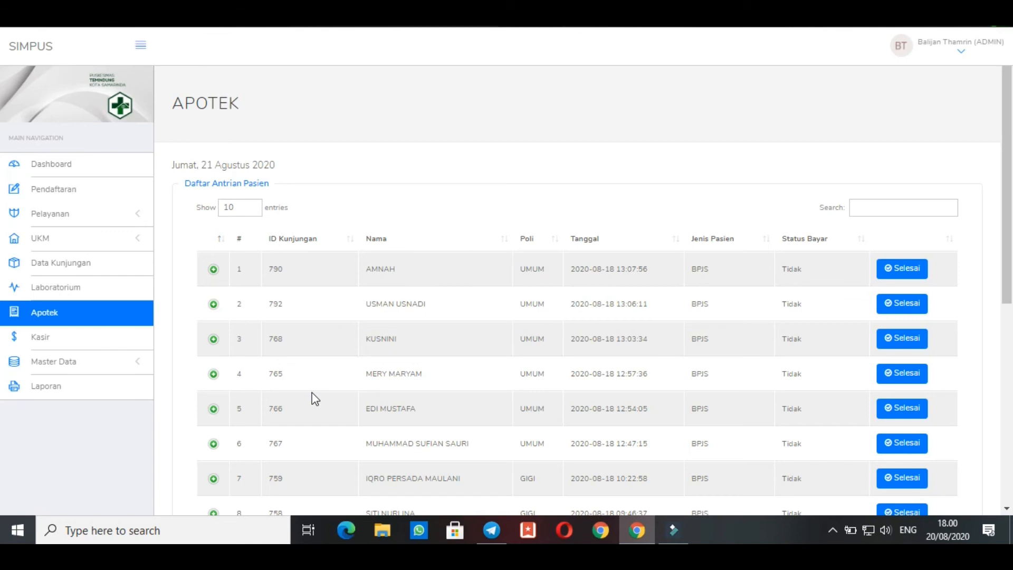
scroll(314, 399, "down", 1)
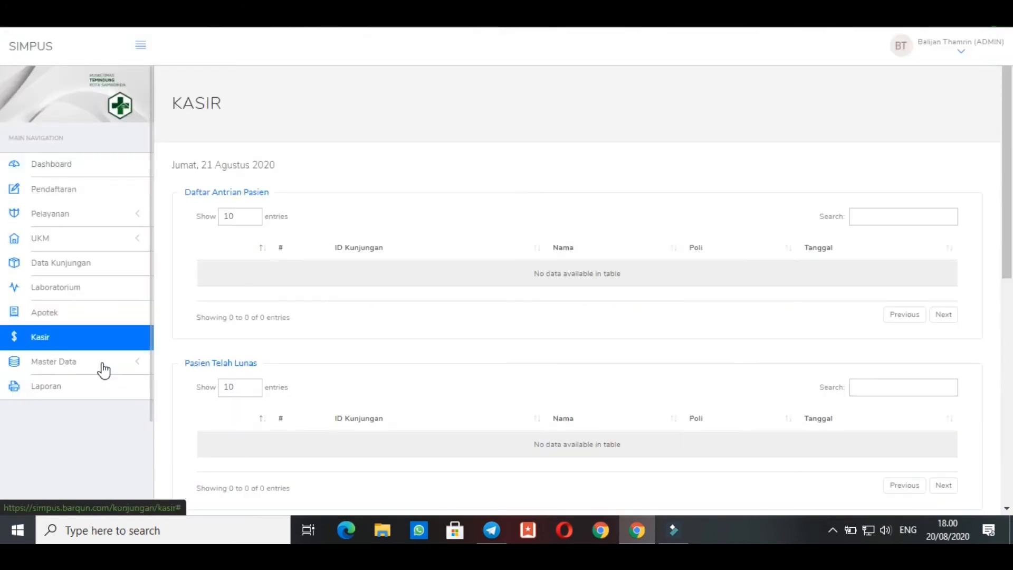
Open the Laporan page and review the available report types, including the Apotek reports
left_click(75, 387)
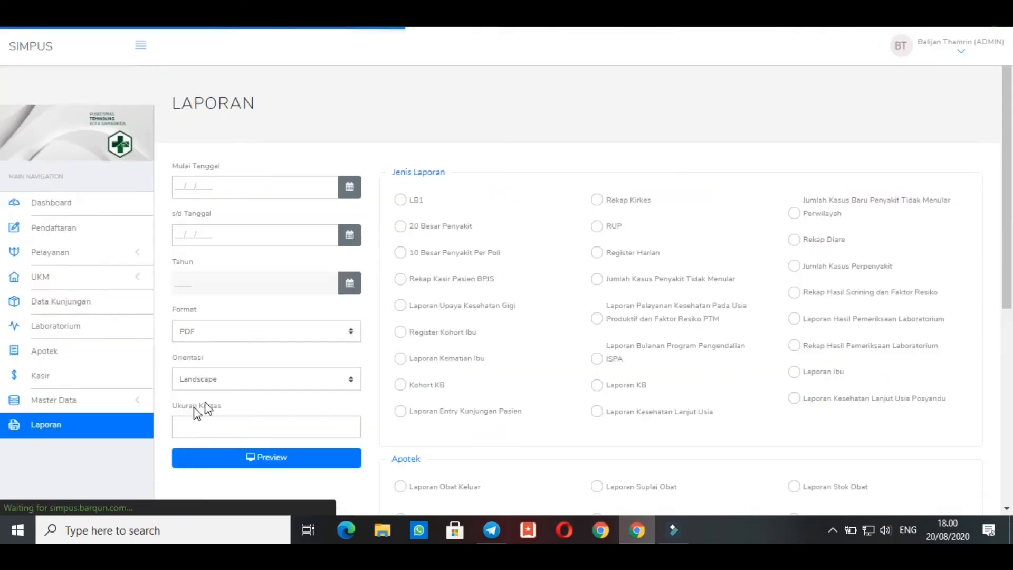
scroll(450, 248, "down", 1)
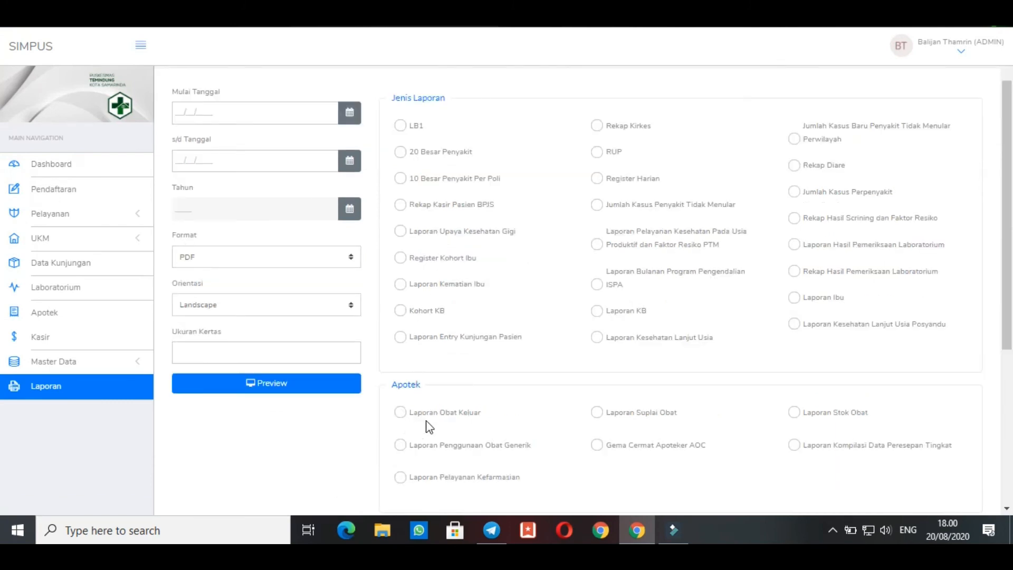
scroll(436, 229, "up", 1)
scroll(436, 230, "down", 1)
Select the LB1 report and set its period from 01/08/2020 to 31/08/2020
left_click(403, 128)
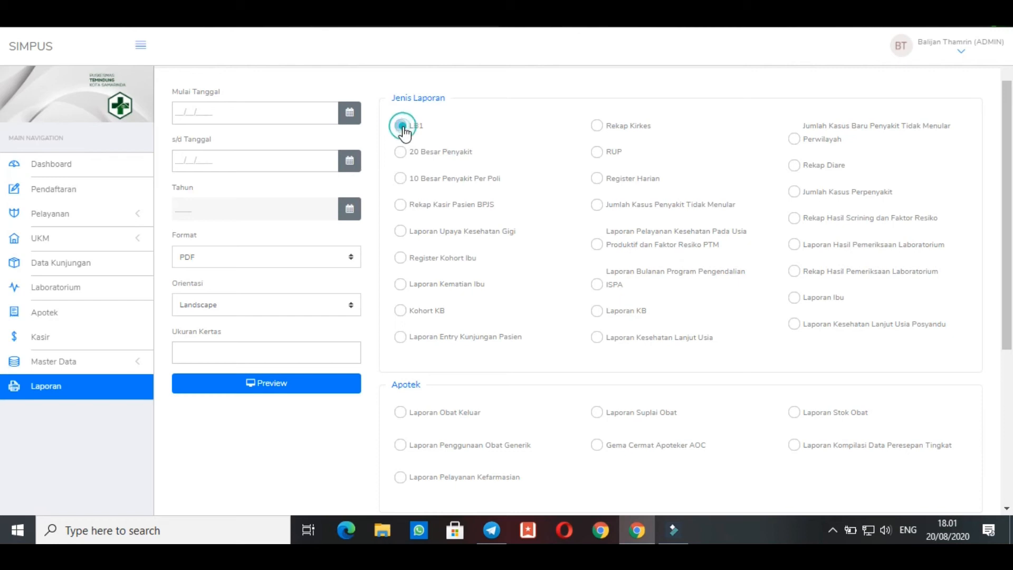
left_click(179, 113)
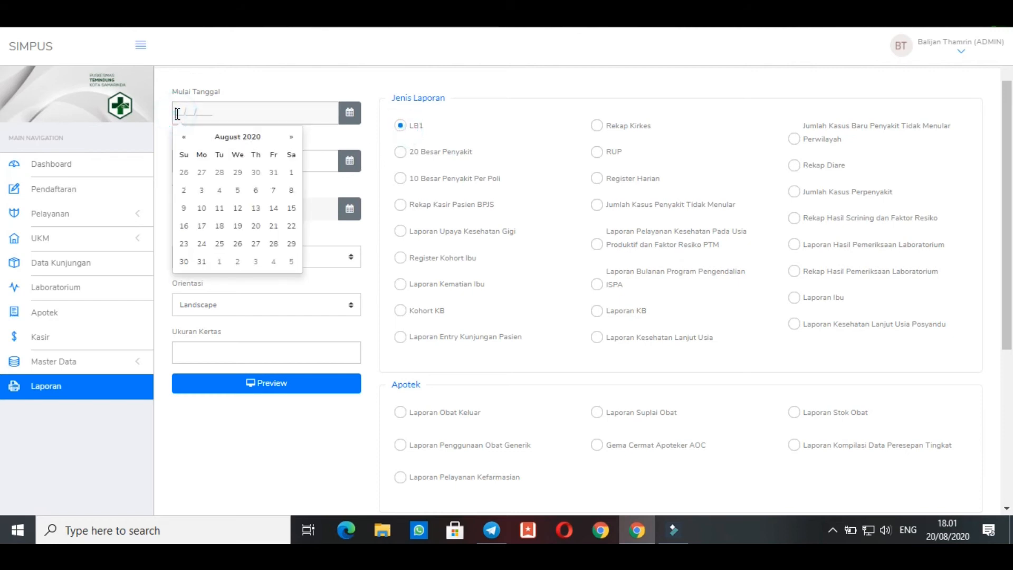
left_click(291, 174)
left_click(183, 154)
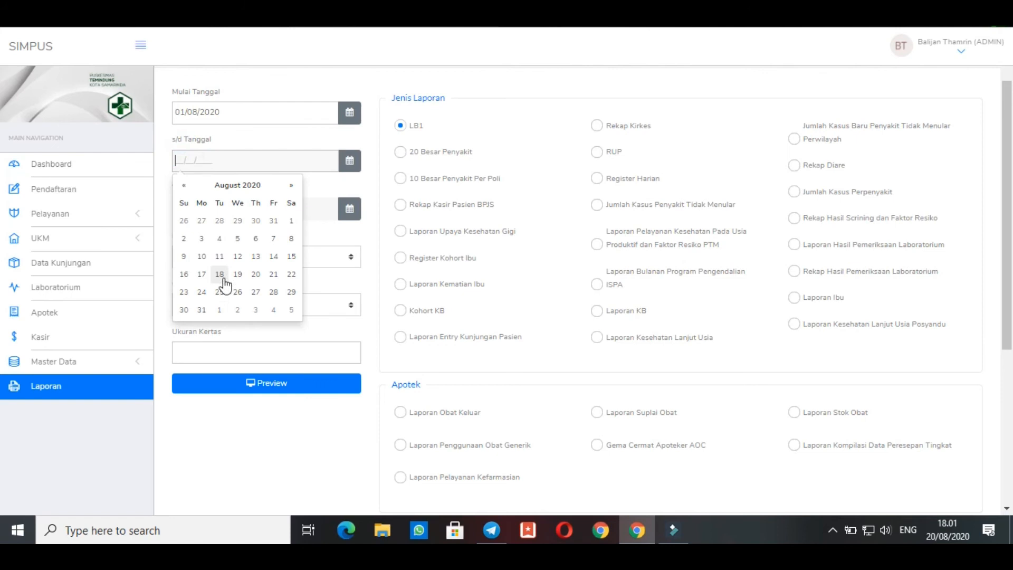
left_click(197, 316)
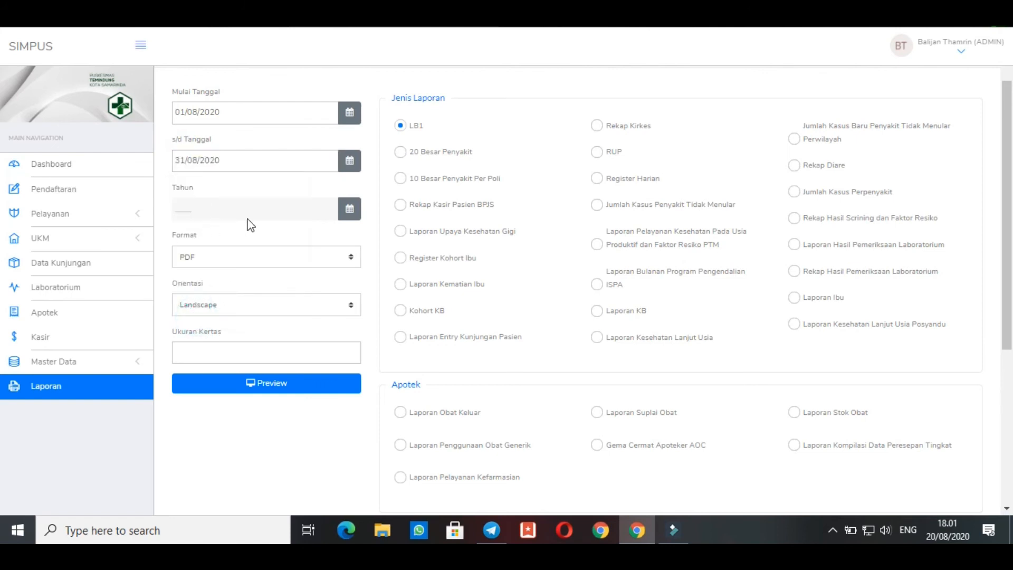
Check the year, format, orientation and paper size options, and preview the LB1 report as a Landscape PDF
left_click(350, 219)
left_click(204, 209)
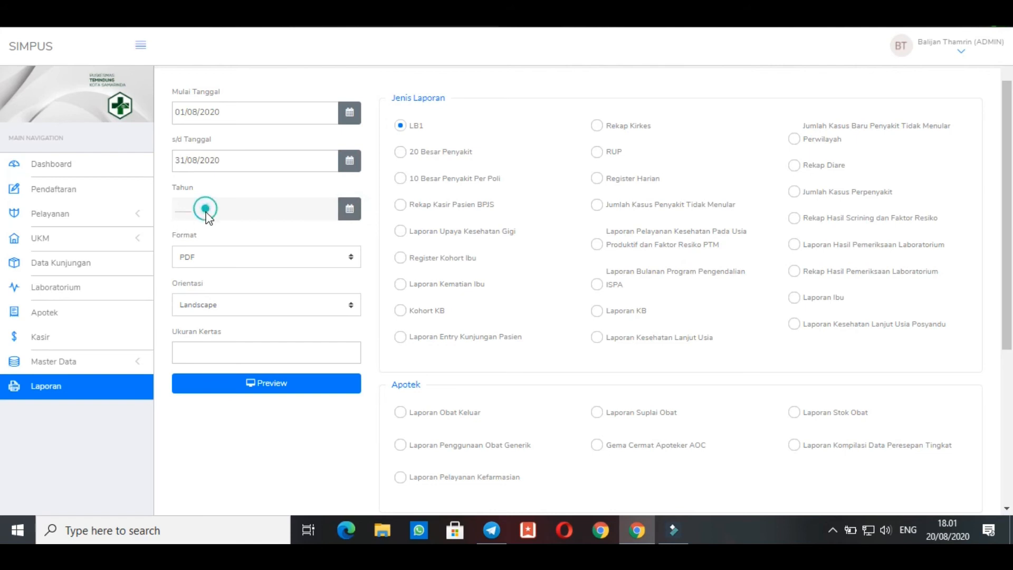
left_click(217, 255)
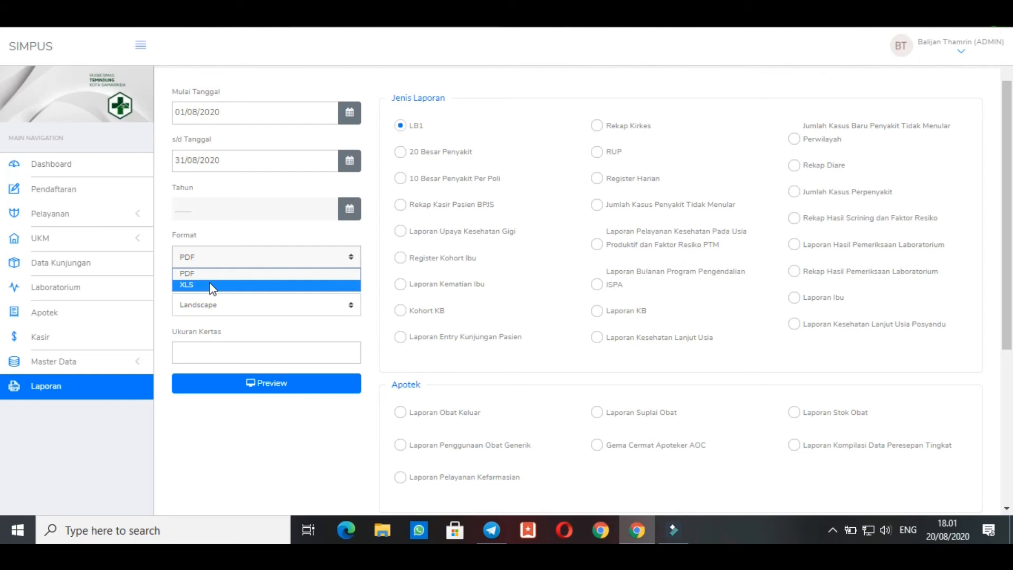
left_click(216, 224)
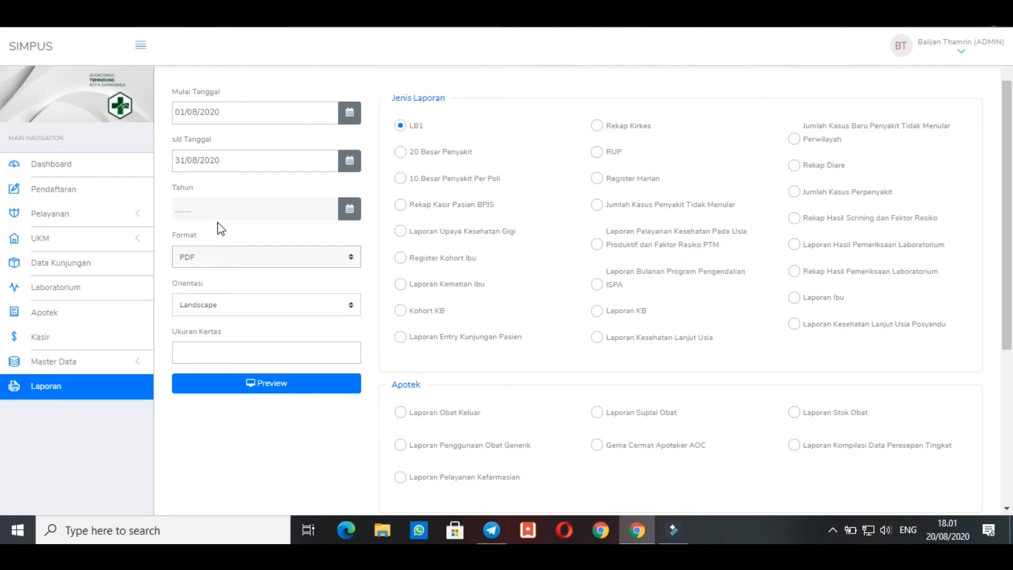
left_click(210, 305)
left_click(207, 349)
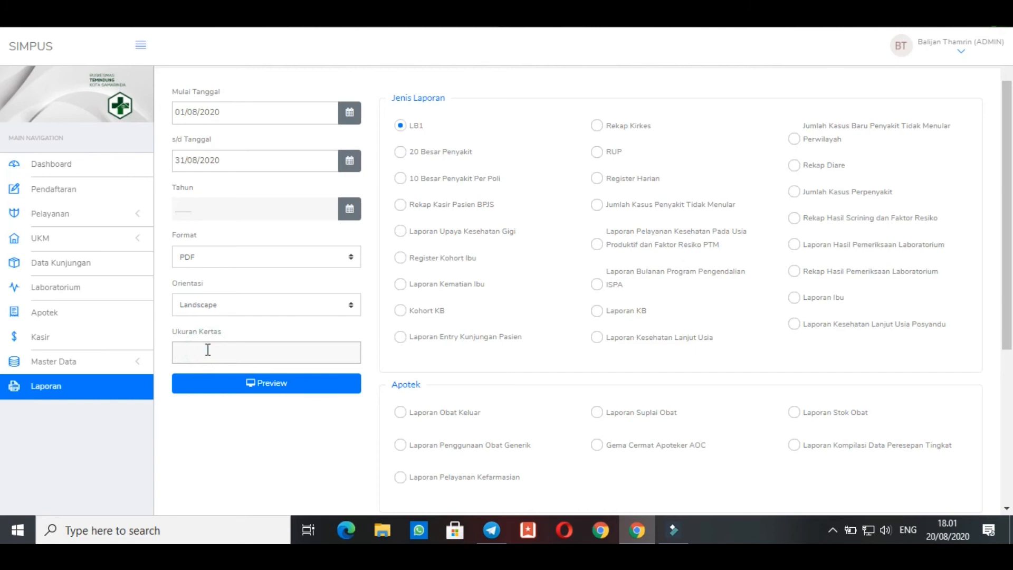
left_click(217, 383)
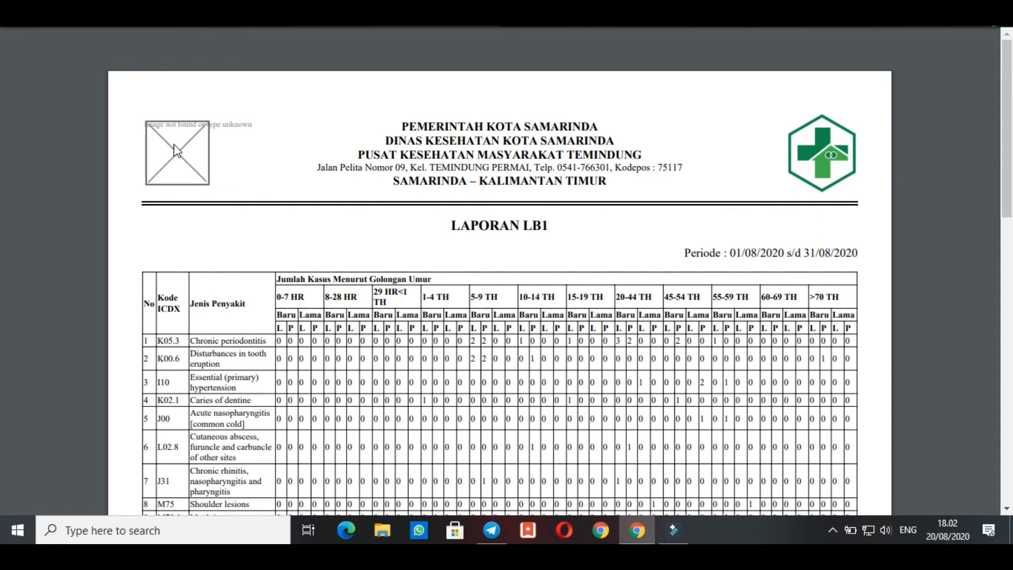
Look through the disease case table in the LB1 report preview and close the preview
scroll(209, 227, "down", 1)
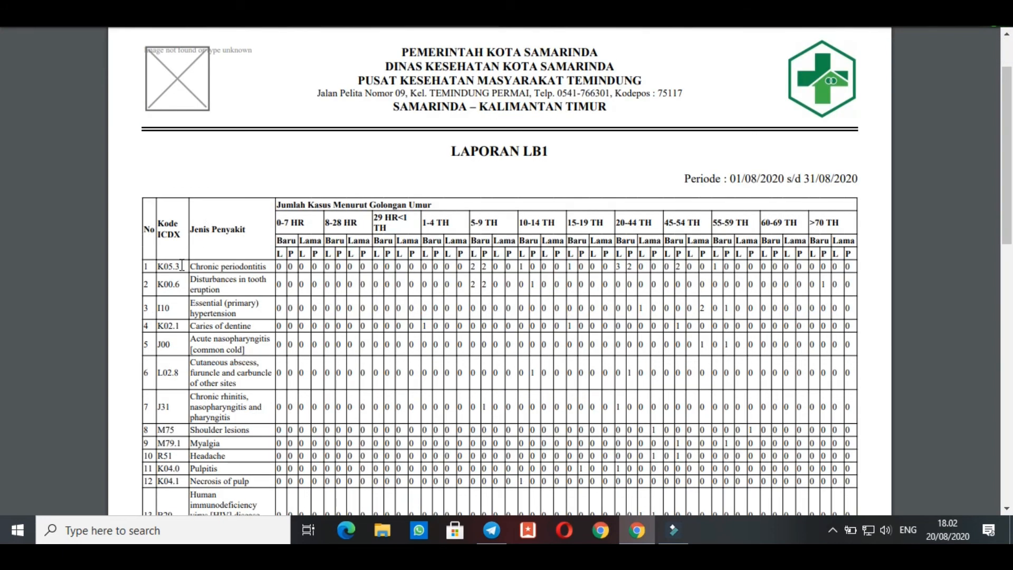
left_click_drag(167, 264, 363, 343)
left_click(512, 401)
mouse_move(569, 53)
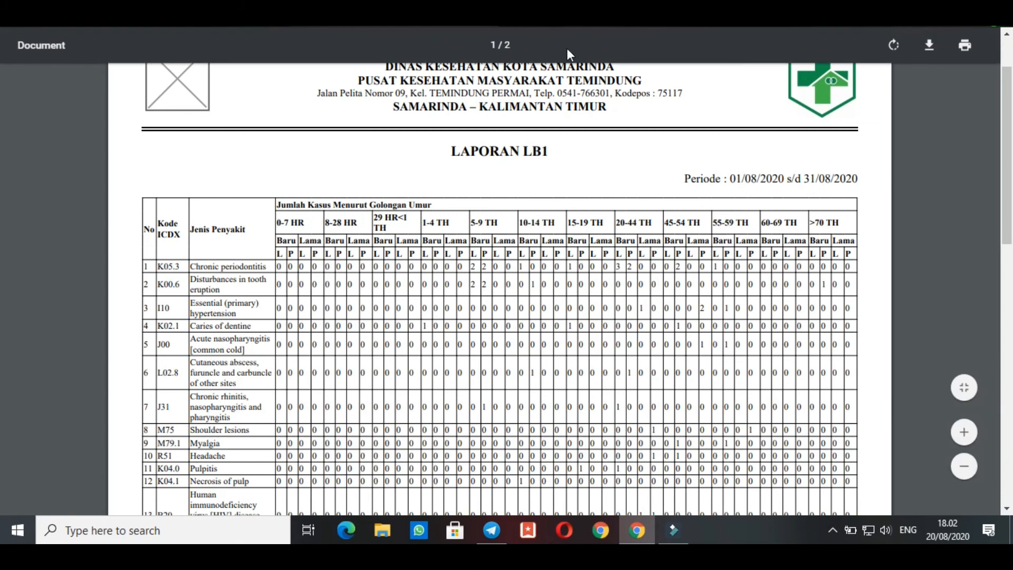
key("ctrl+w")
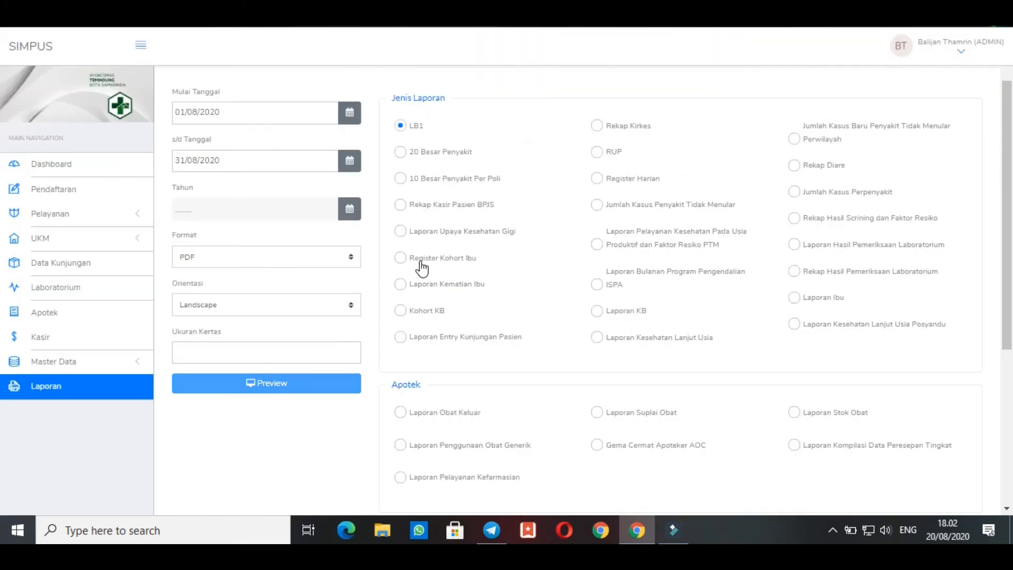
Leave the report settings and return to the Pendaftaran form
scroll(712, 286, "up", 2)
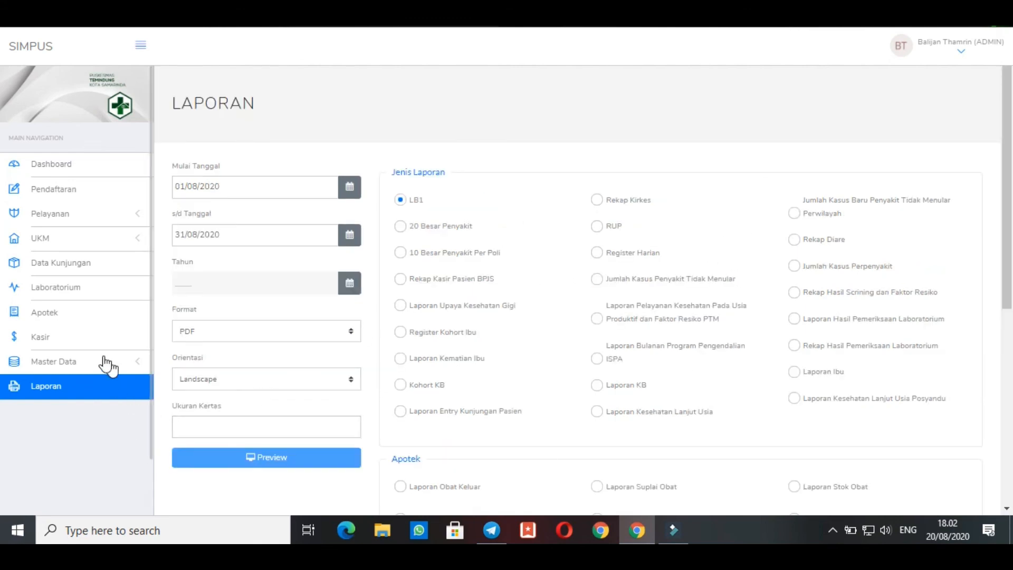
left_click(79, 182)
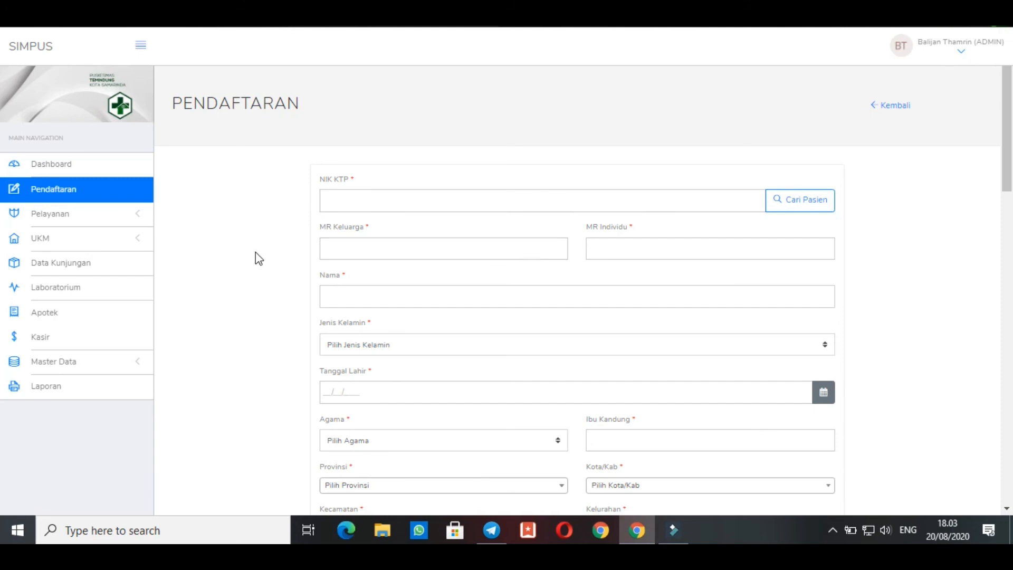
Leave the Pendaftaran form for the Dashboard and review its summary cards and the Kunjungan and Pasien Baru charts
left_click(904, 108)
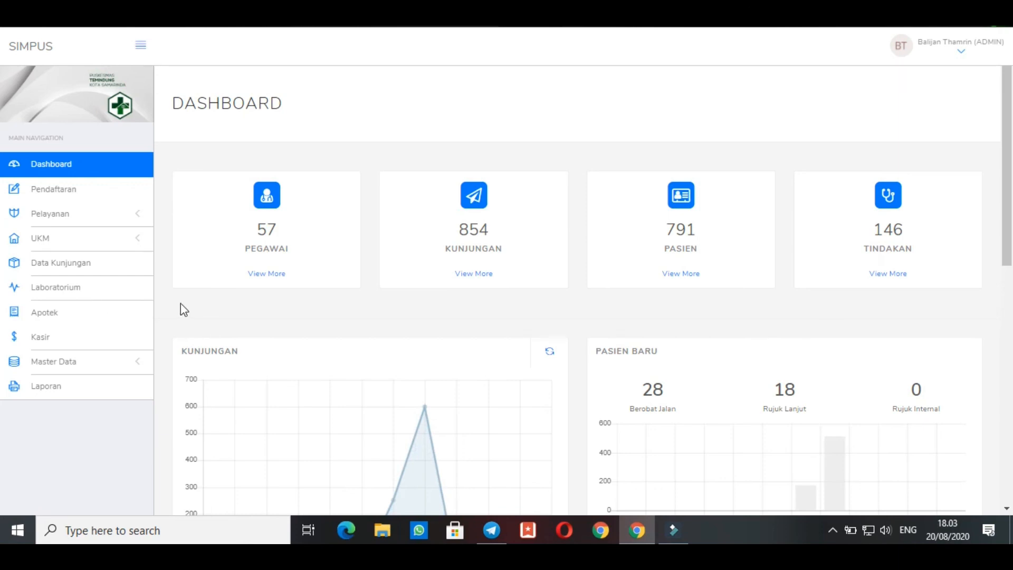
left_click(90, 173)
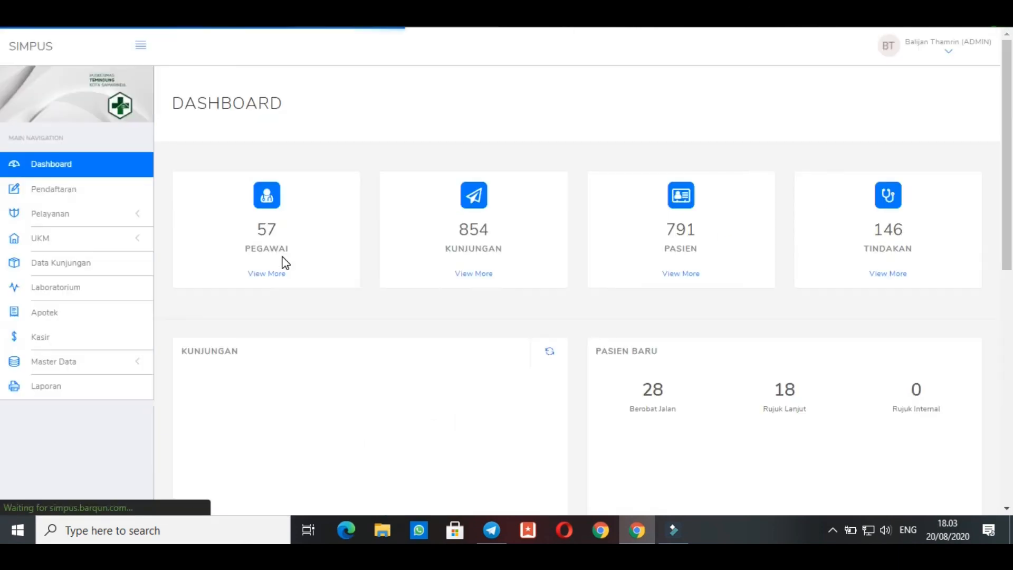
scroll(285, 262, "down", 3)
scroll(285, 262, "up", 2)
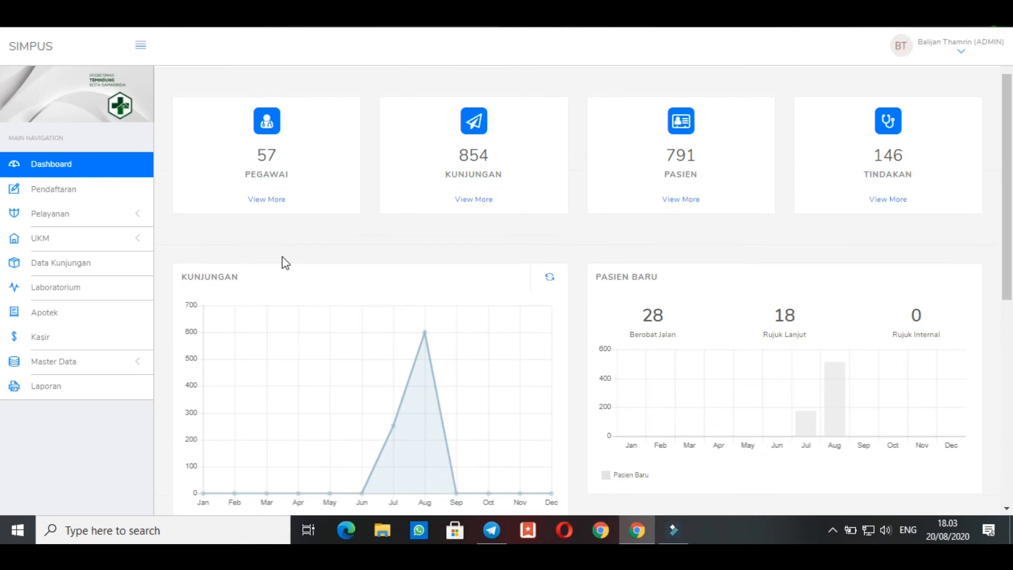
scroll(385, 168, "up", 2)
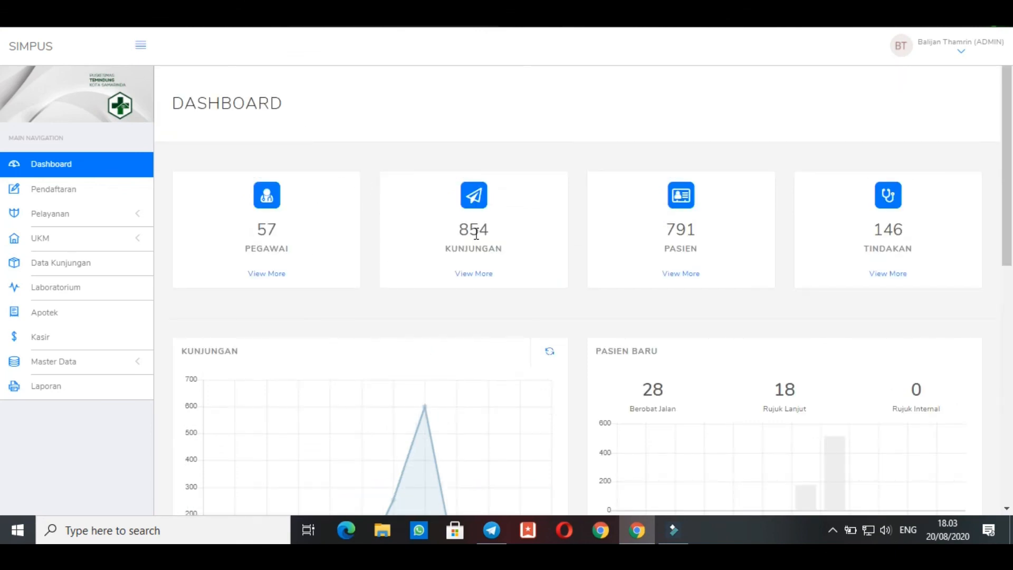
Look through the Dashboard's Statistik Perbulan table and Kasir Hari Ini card, ending back at the summary cards
scroll(665, 252, "down", 10)
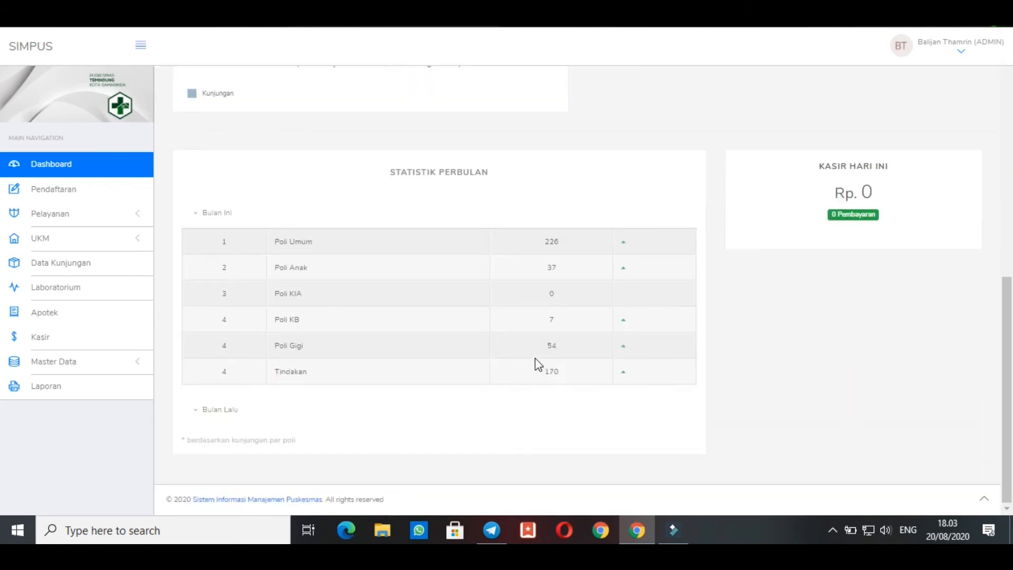
left_click_drag(803, 152, 792, 308)
left_click(774, 314)
scroll(774, 313, "up", 5)
scroll(776, 318, "up", 4)
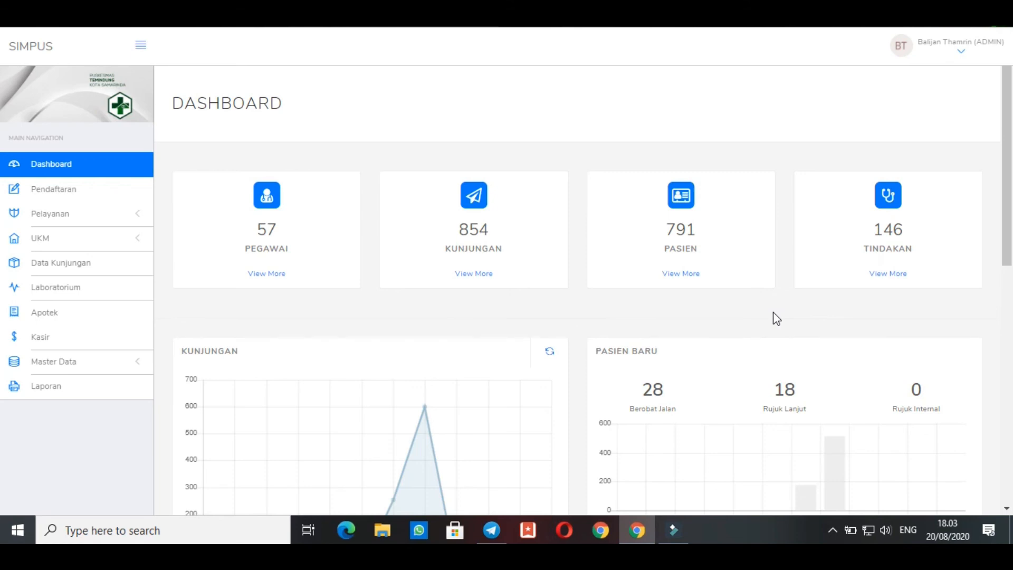
Open the signed-in administrator's account options containing My Profile and Logout
left_click(943, 59)
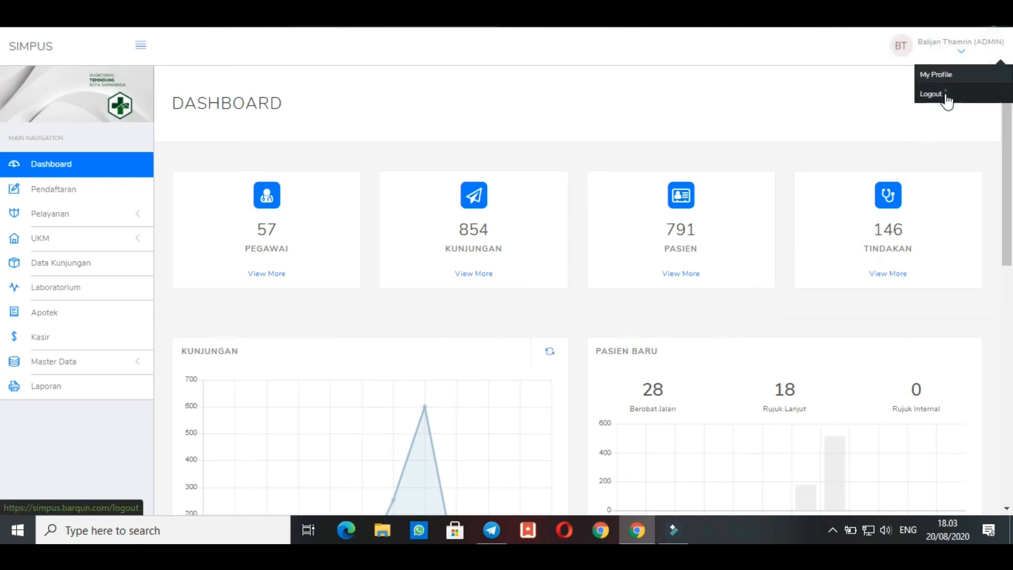